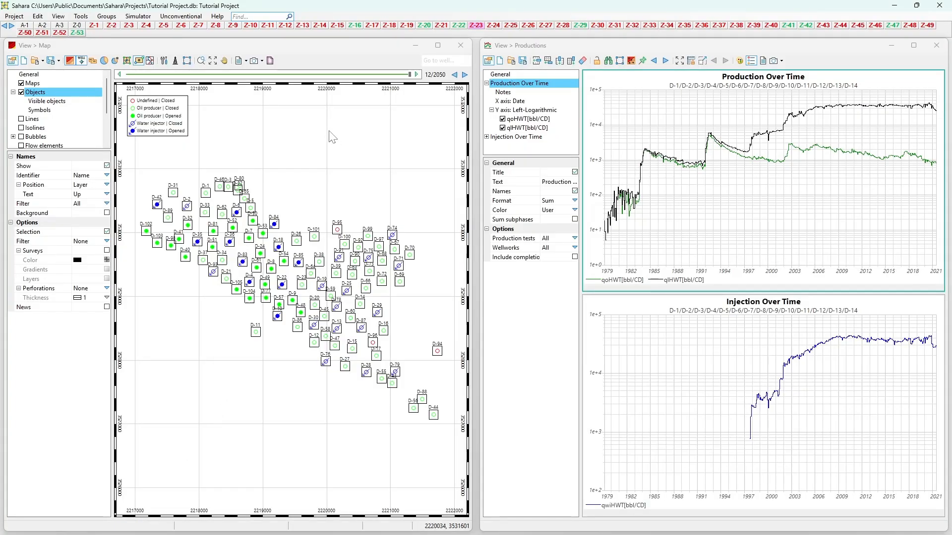
Step: Search the program's commands for "varia", open the Variables editor, and close it without changing anything
click(246, 17)
text(varoa)
key(BackSpace)
text(ia)
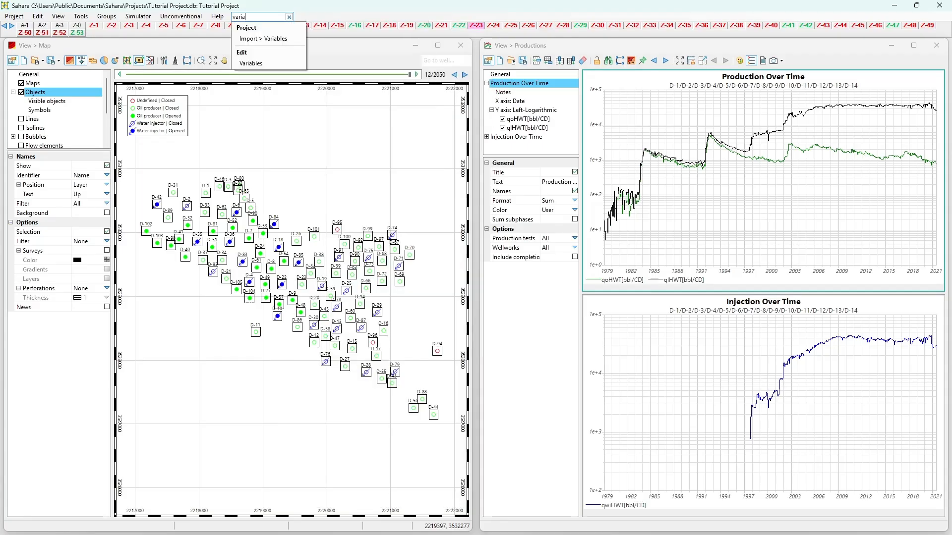
click(251, 63)
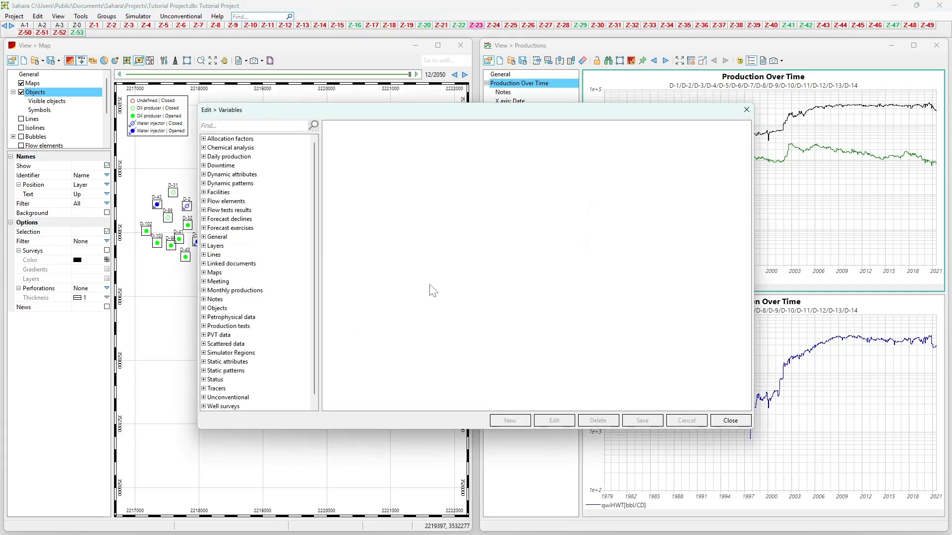
click(746, 110)
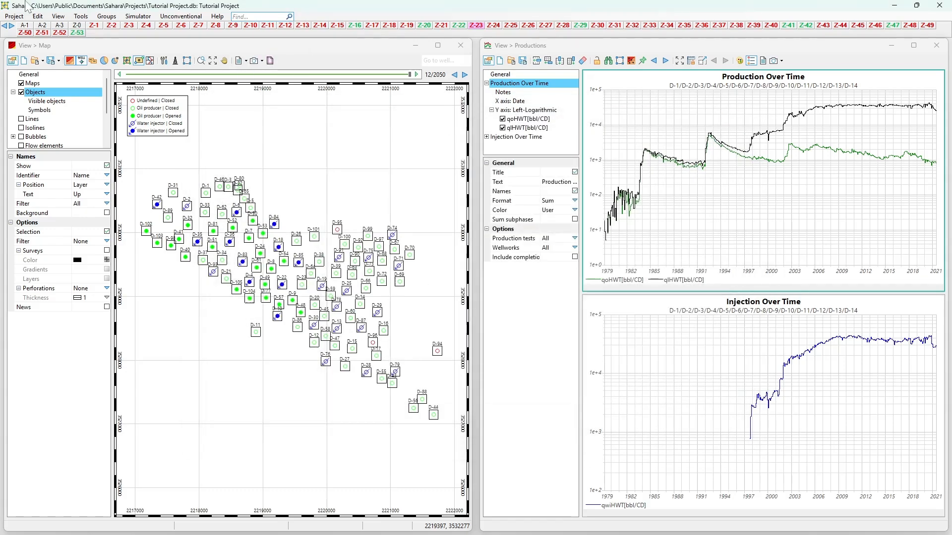
click(43, 16)
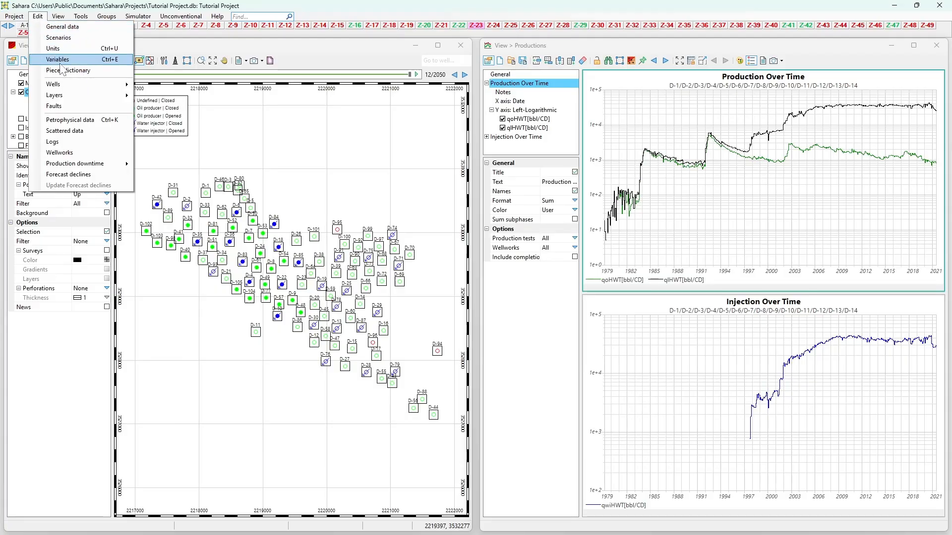
Step: Search the commands for "statu", view the Set object status and Set layer status tools, and close them without calculating
click(248, 16)
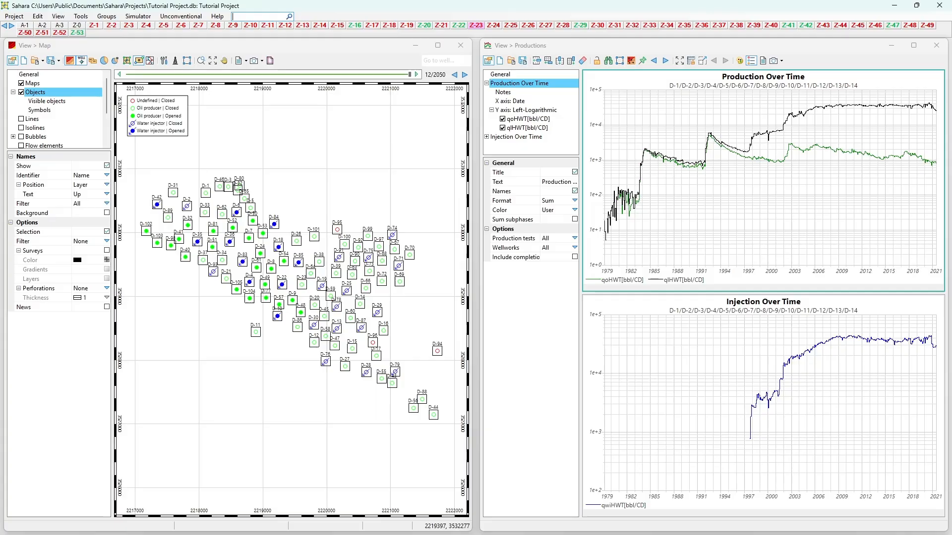
text(statu)
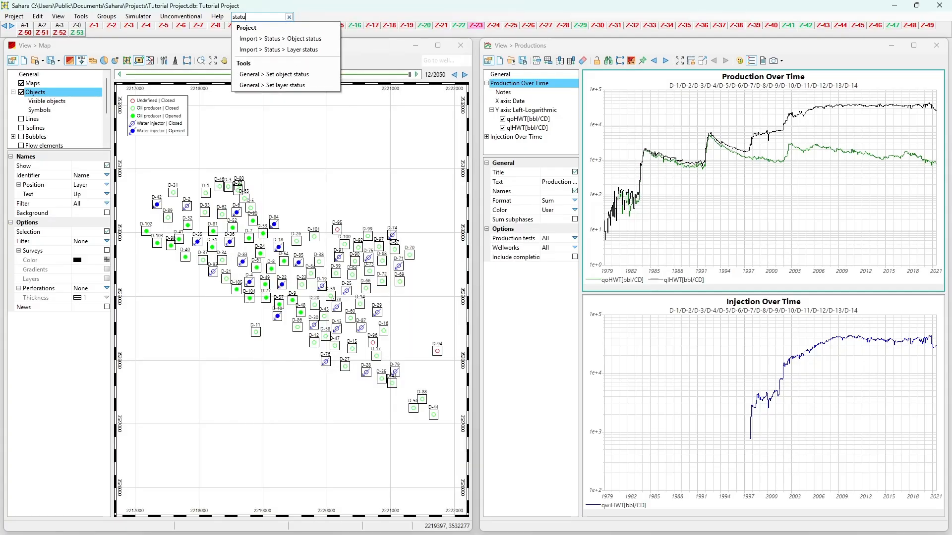
click(248, 76)
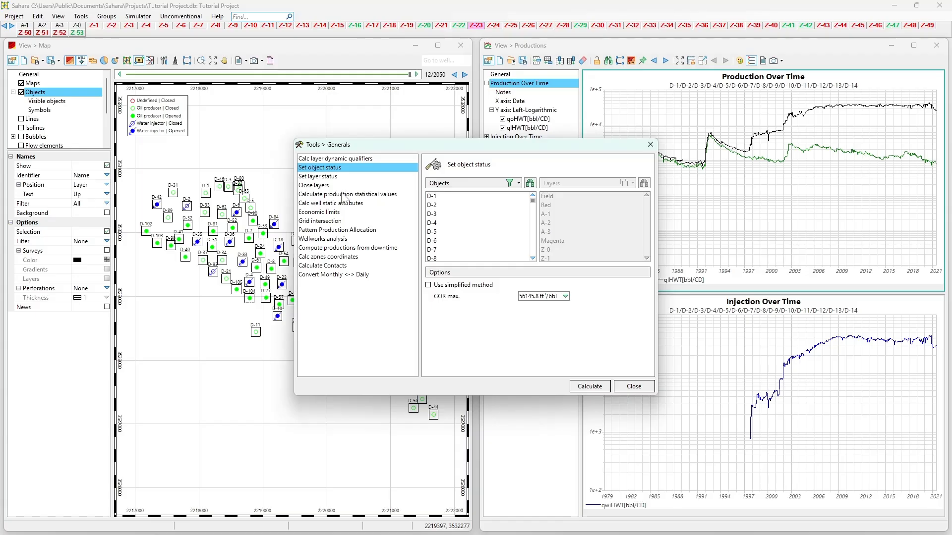
click(328, 177)
click(651, 144)
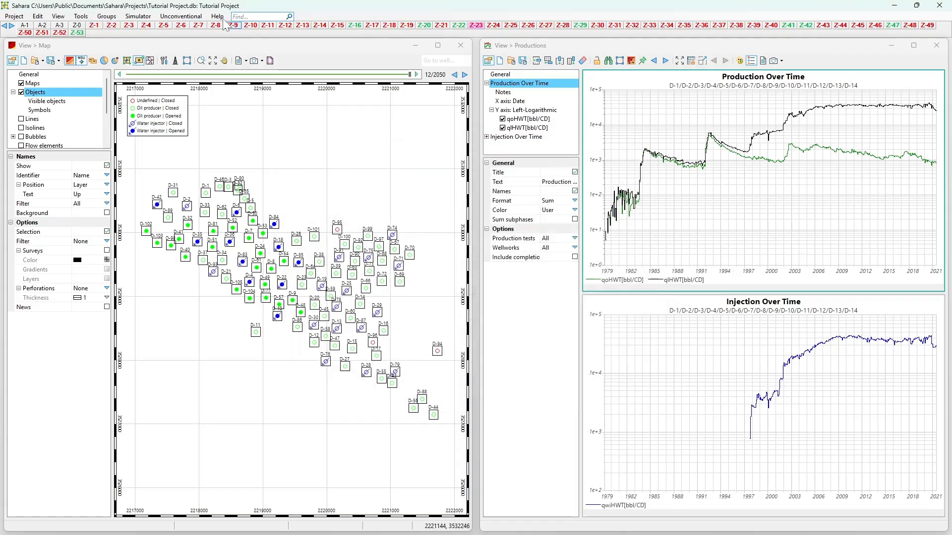
click(80, 16)
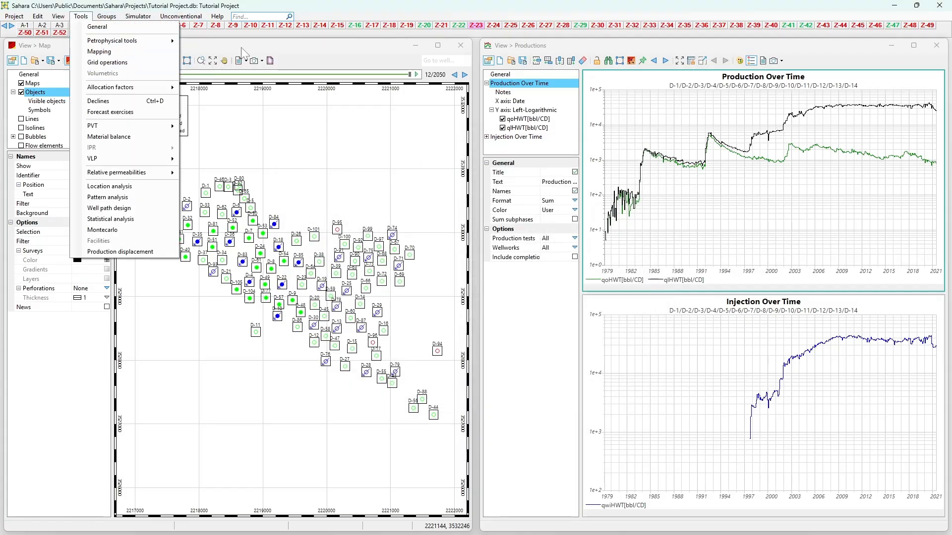
click(262, 16)
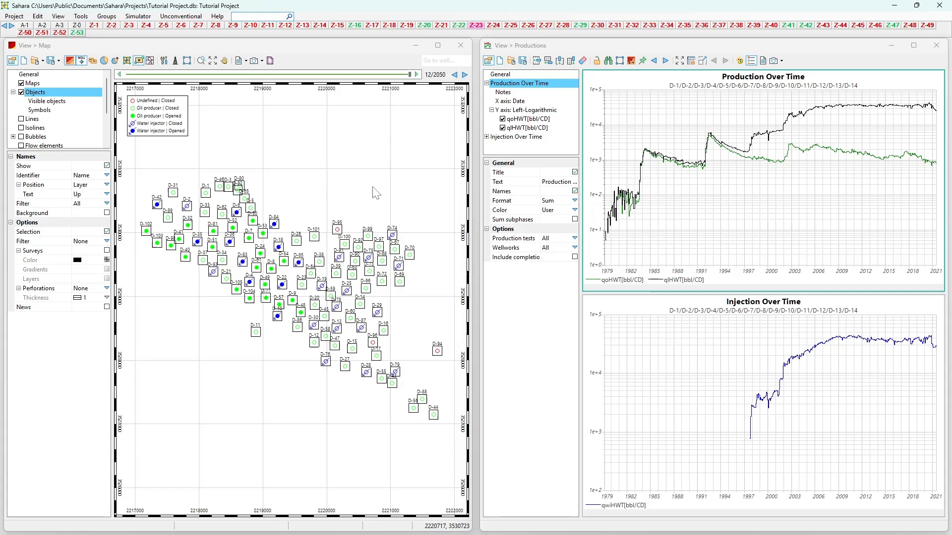
Step: Zoom and pan the well map, and shift the time axis of the production and injection charts slightly
scroll(332, 196, up, 1)
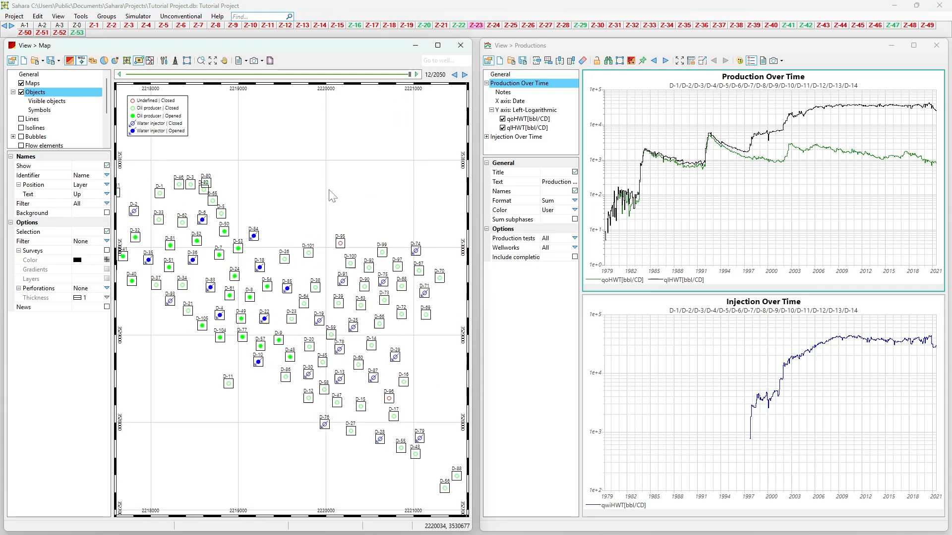
scroll(332, 197, down, 1)
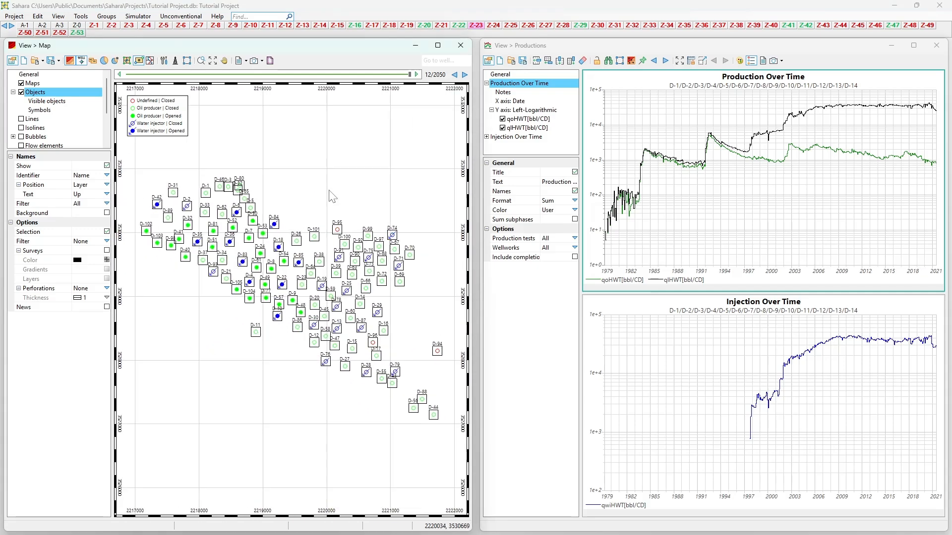
scroll(329, 191, up, 2)
drag(329, 191, 392, 193)
mouse_move(840, 214)
mouse_down()
mouse_move(716, 215)
mouse_move(833, 221)
mouse_up()
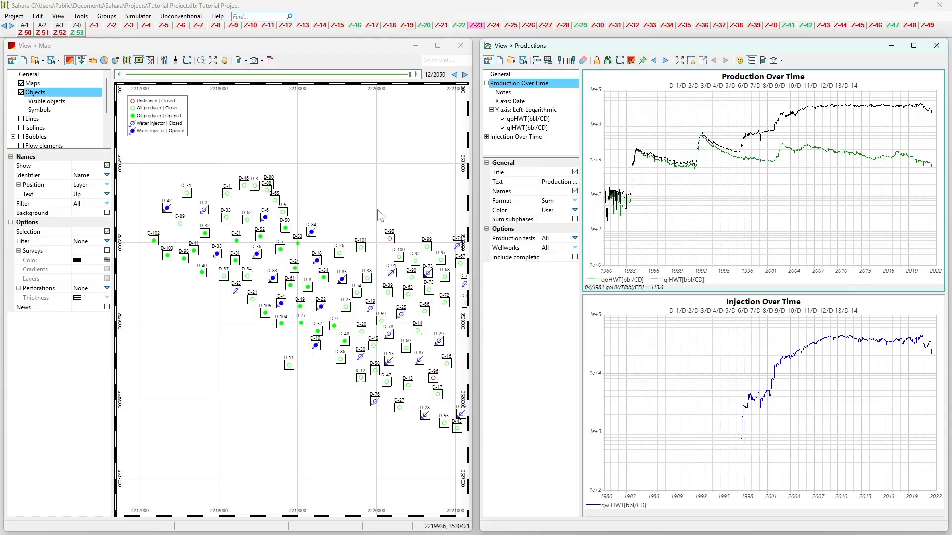
drag(367, 184, 330, 229)
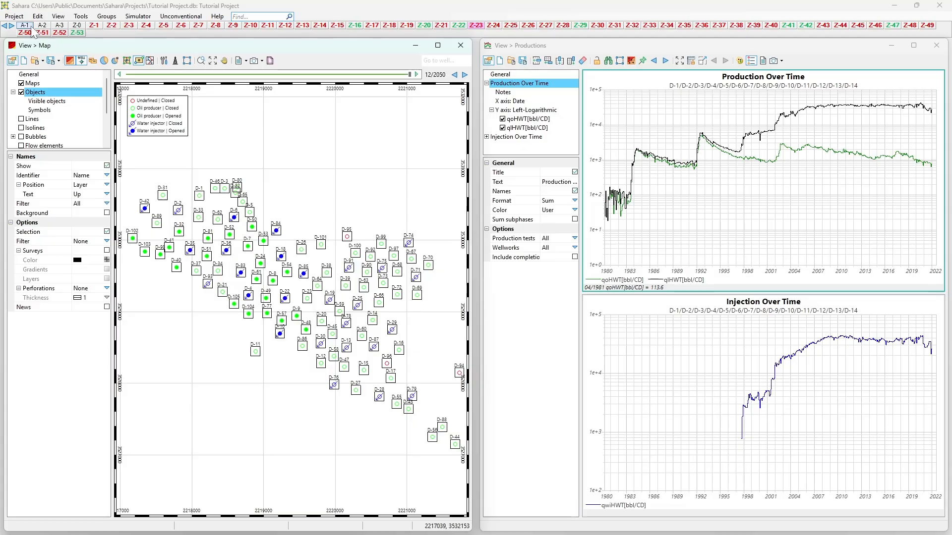
Step: Review the Layers button bar, Advanced options and Miscellaneous pages of the project preferences, and accept them unchanged
click(14, 16)
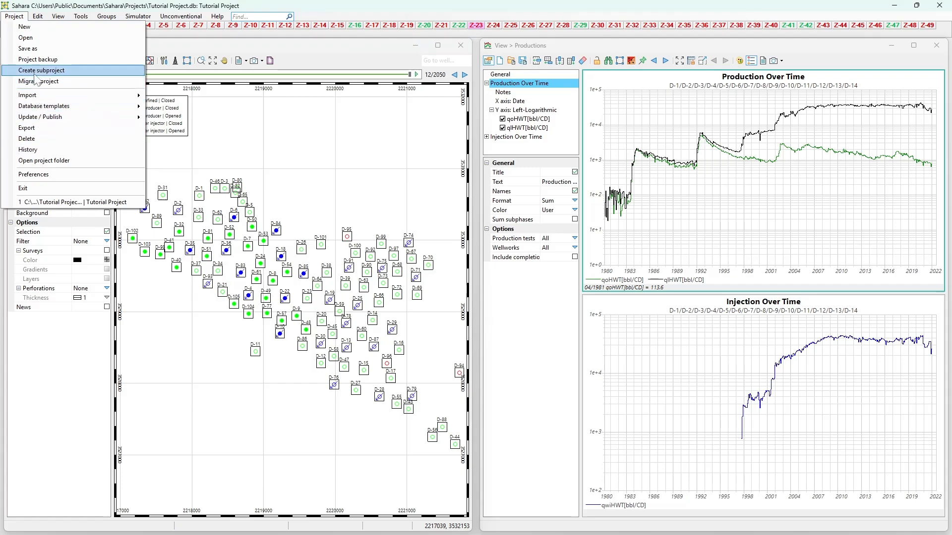
click(34, 174)
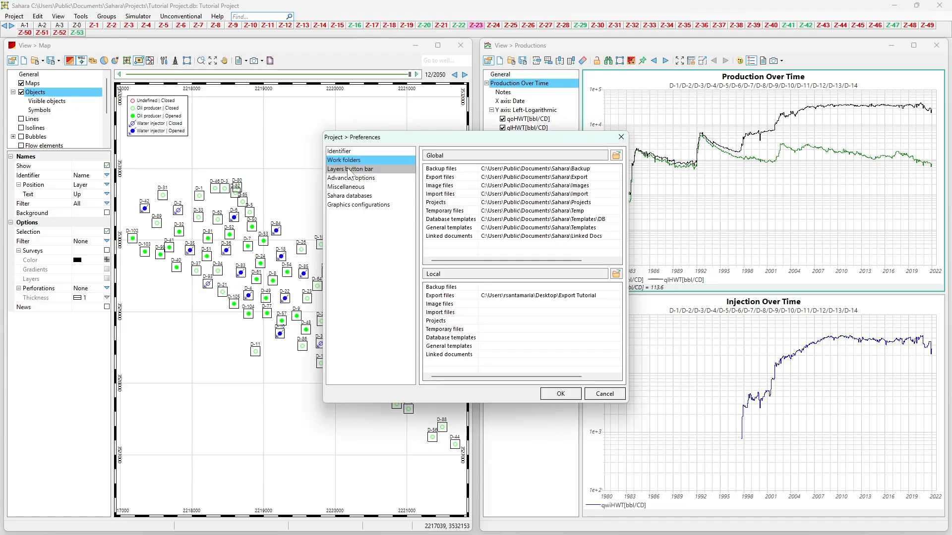
click(345, 169)
click(346, 178)
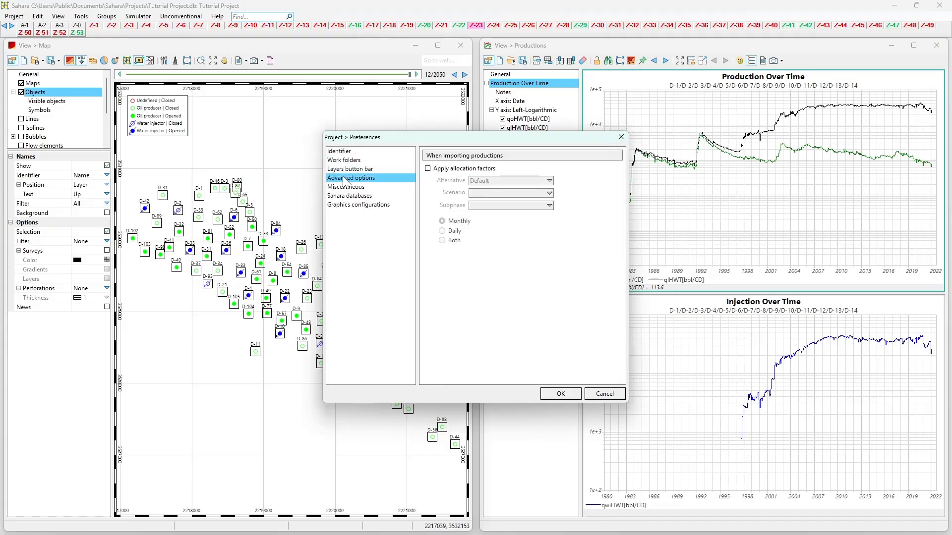
click(345, 187)
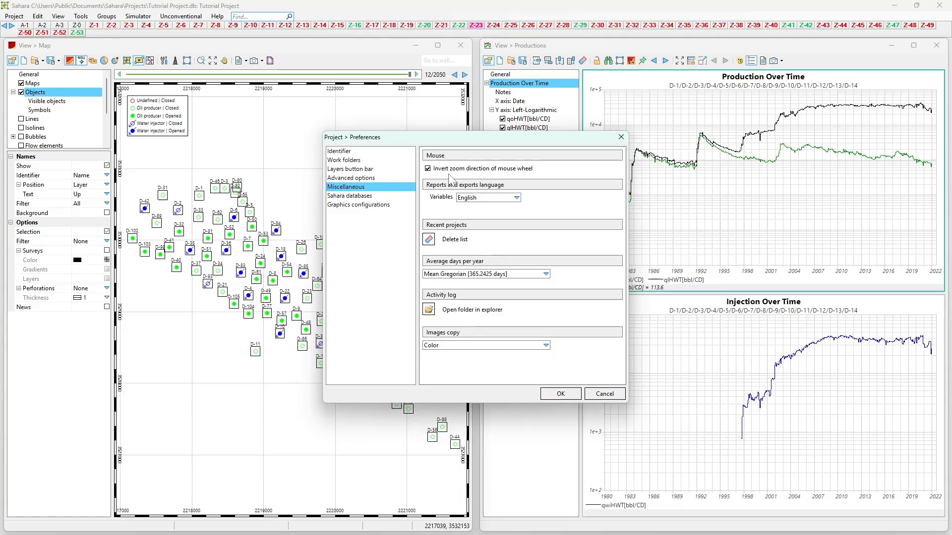
click(577, 395)
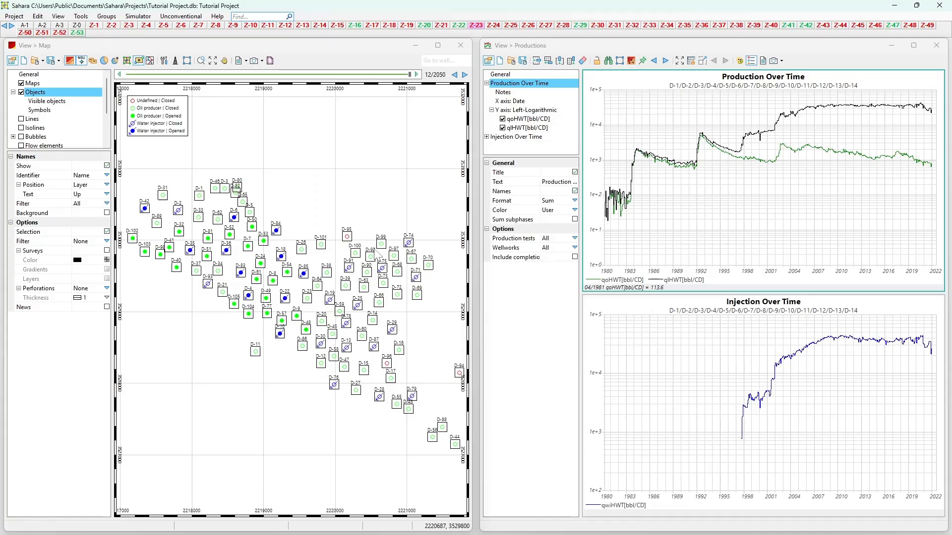
Step: Hide and redisplay the Map view's configuration tree and properties, and make the Productions view active
click(12, 61)
click(12, 60)
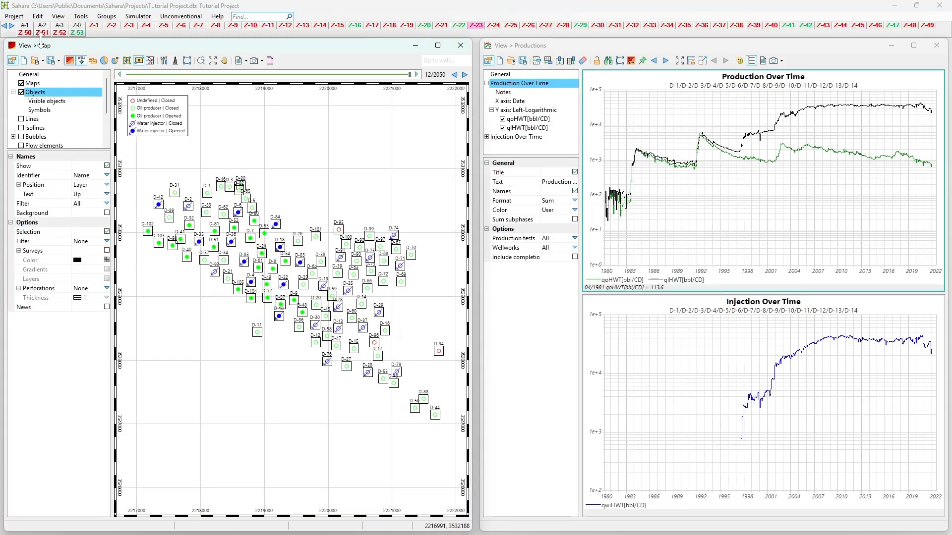
click(479, 67)
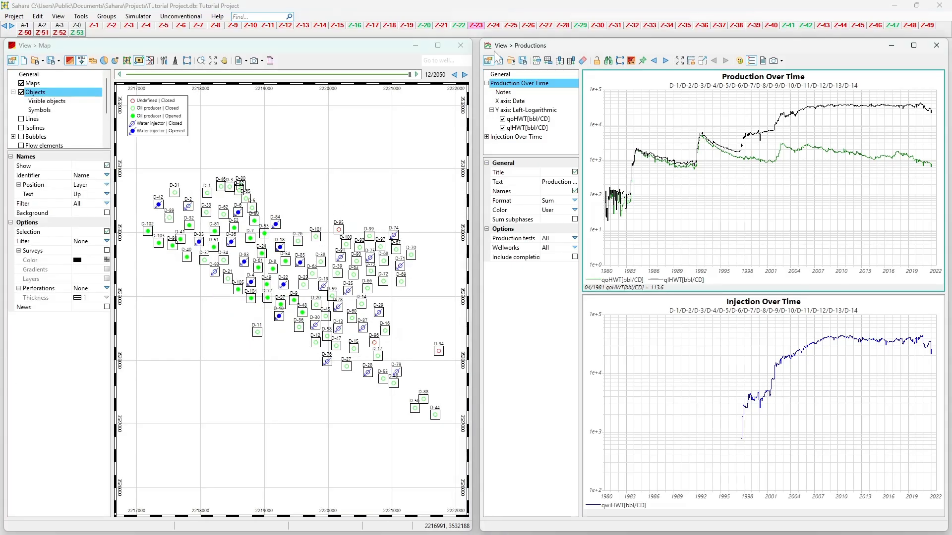
click(80, 16)
mouse_move(58, 16)
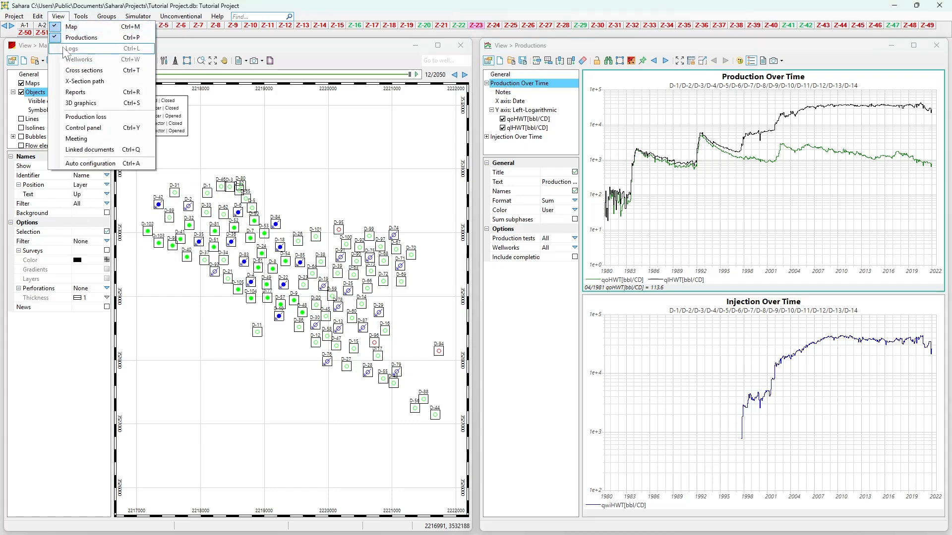
click(297, 179)
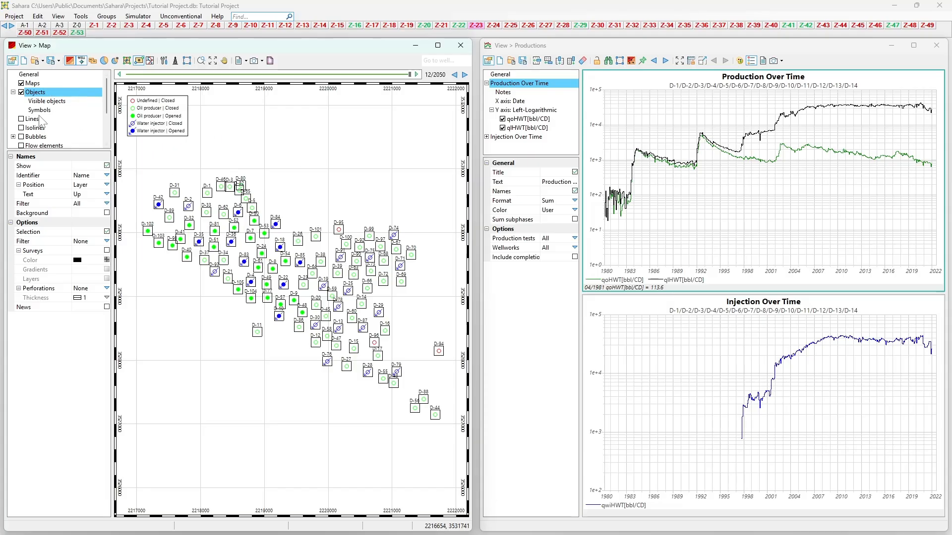
Step: Look through the element tree of the Map view and display the options of its Lines element
scroll(31, 121, down, 1)
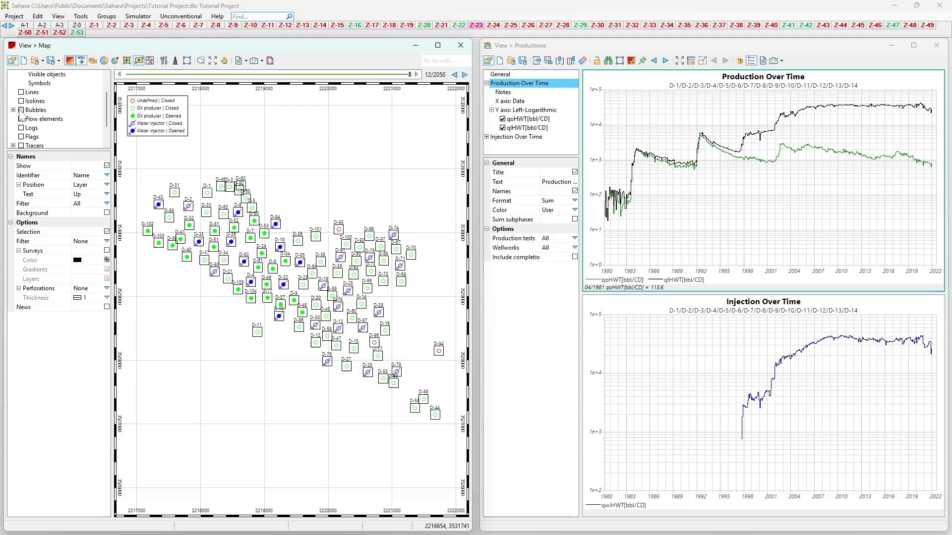
scroll(42, 110, up, 1)
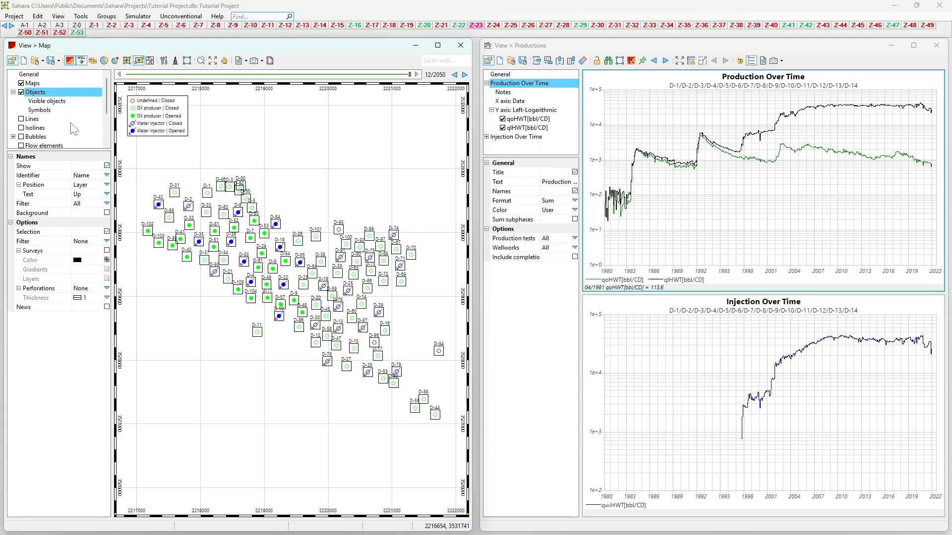
click(31, 119)
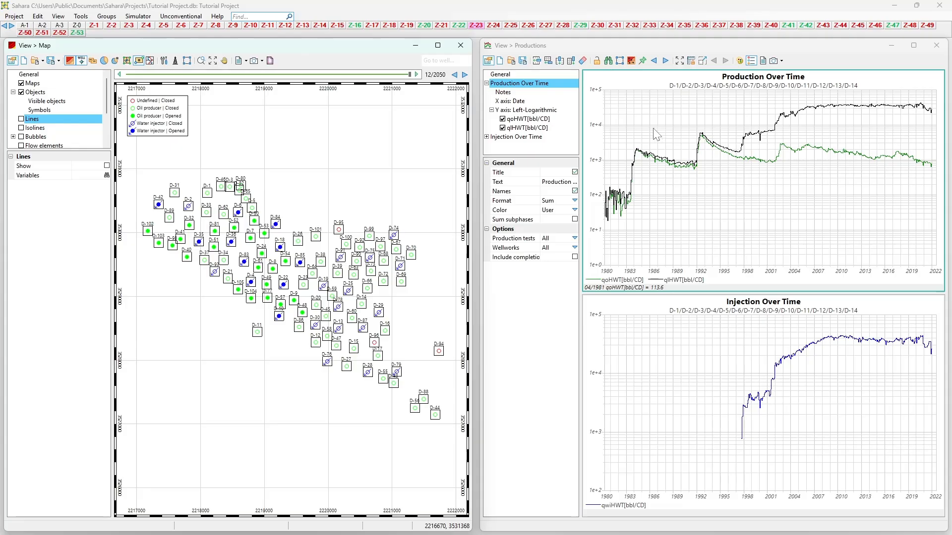
Step: Pan and zoom out the production charts' time axis, and display the properties of the qoHWT curve
drag(643, 122, 638, 144)
scroll(639, 126, down, 1)
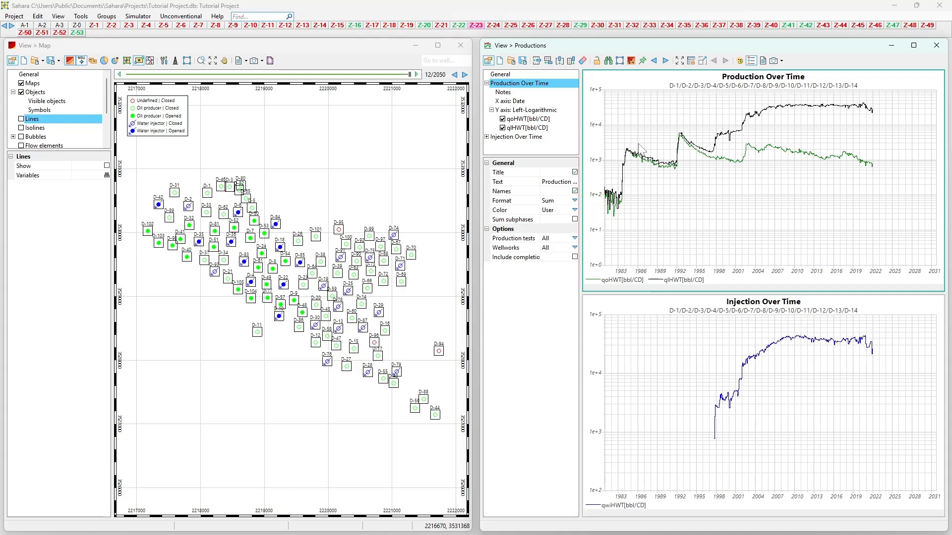
click(515, 120)
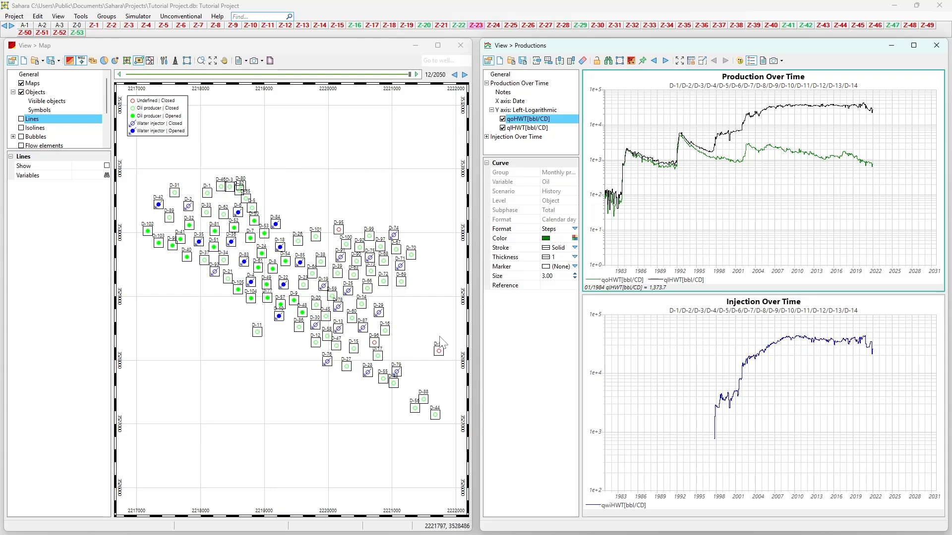
click(59, 62)
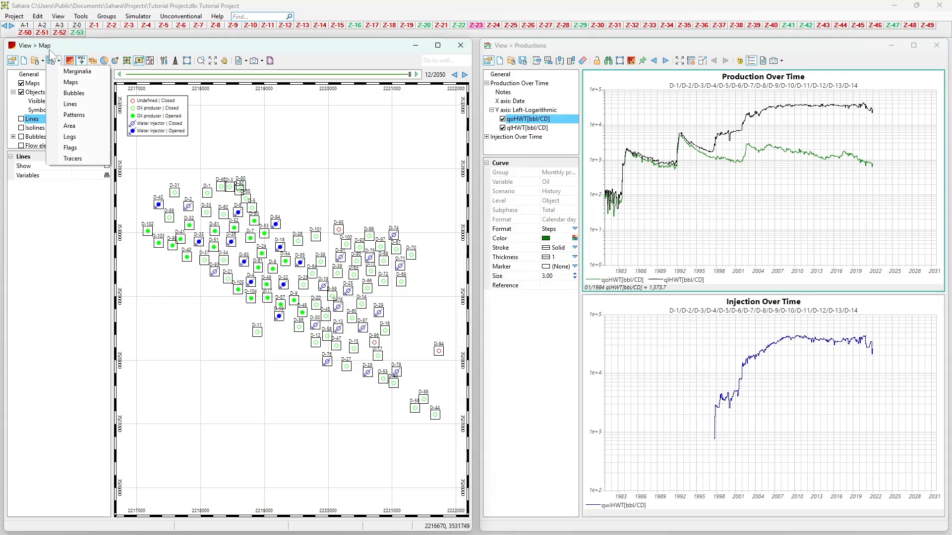
click(53, 43)
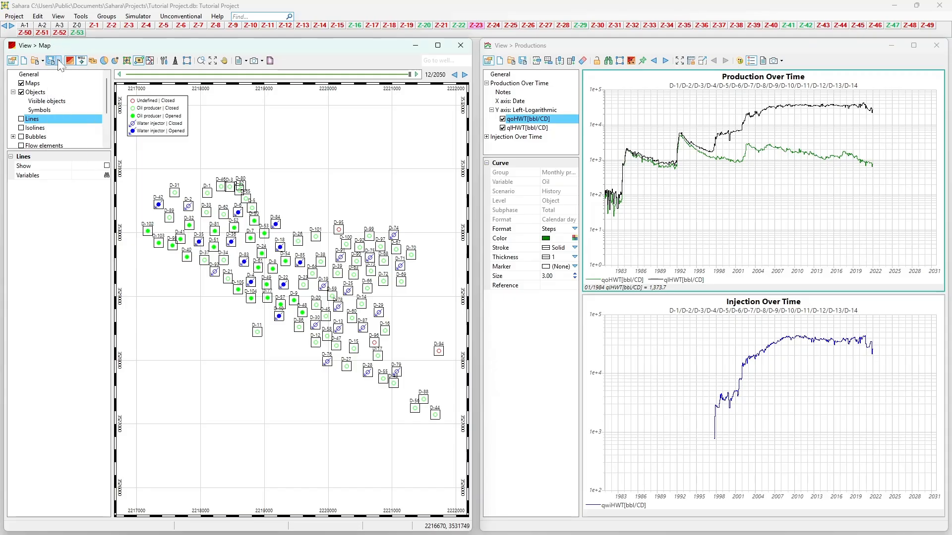
click(58, 60)
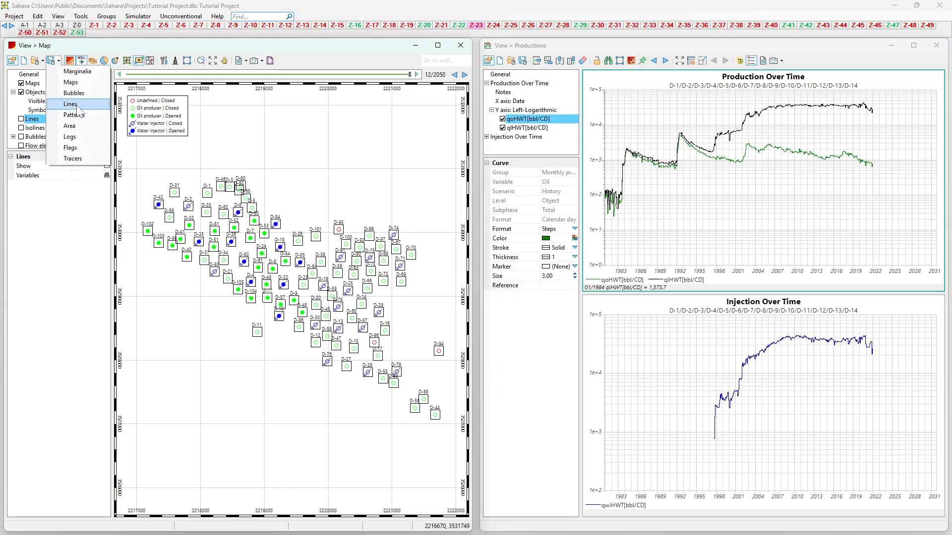
click(42, 63)
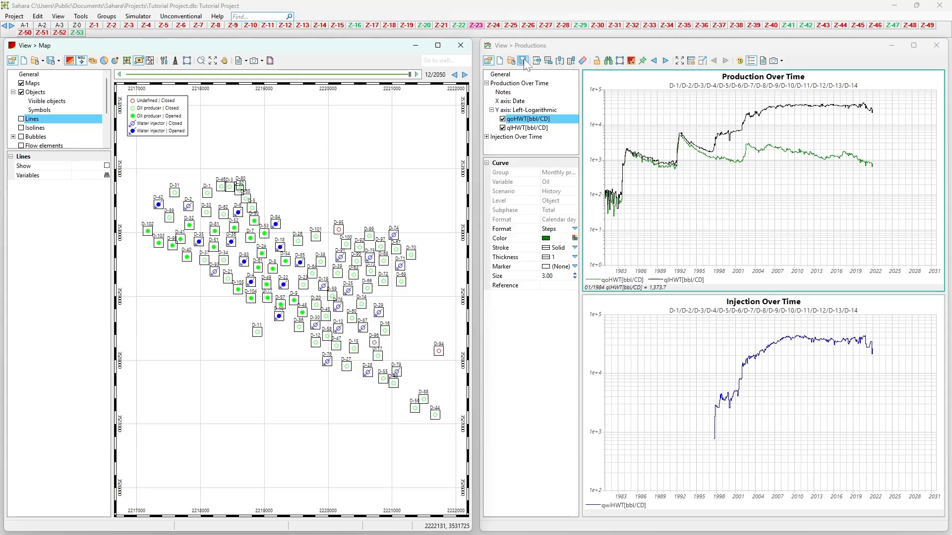
Step: Bring the Map view to the front, and switch to the Productions view
click(59, 16)
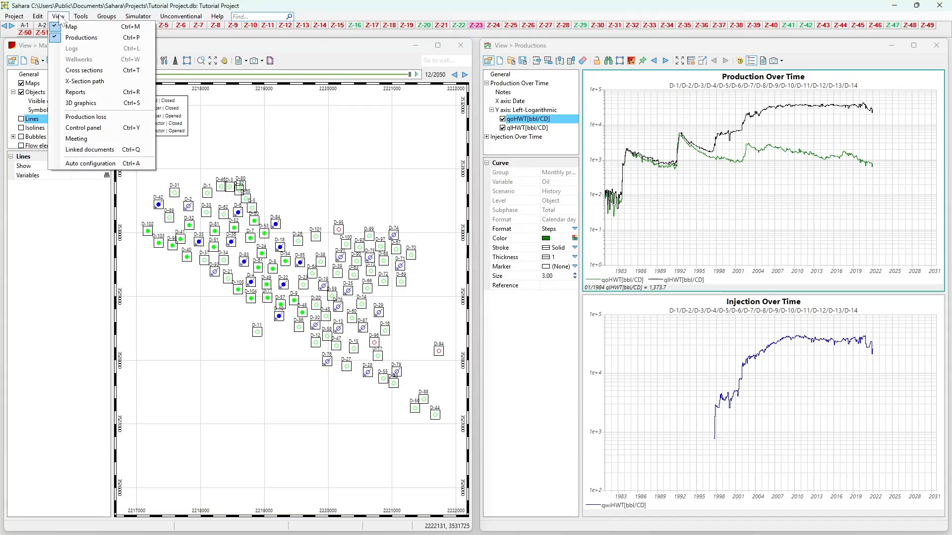
click(71, 26)
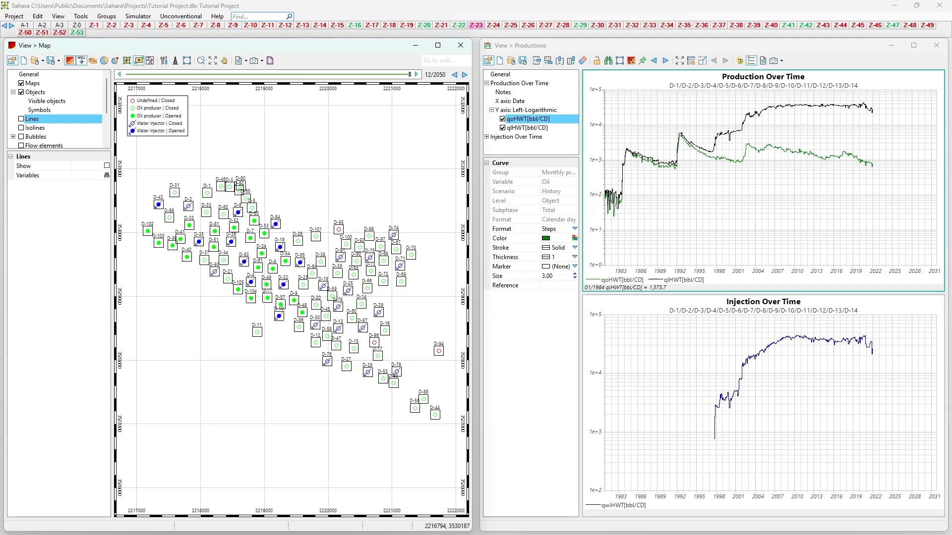
click(608, 68)
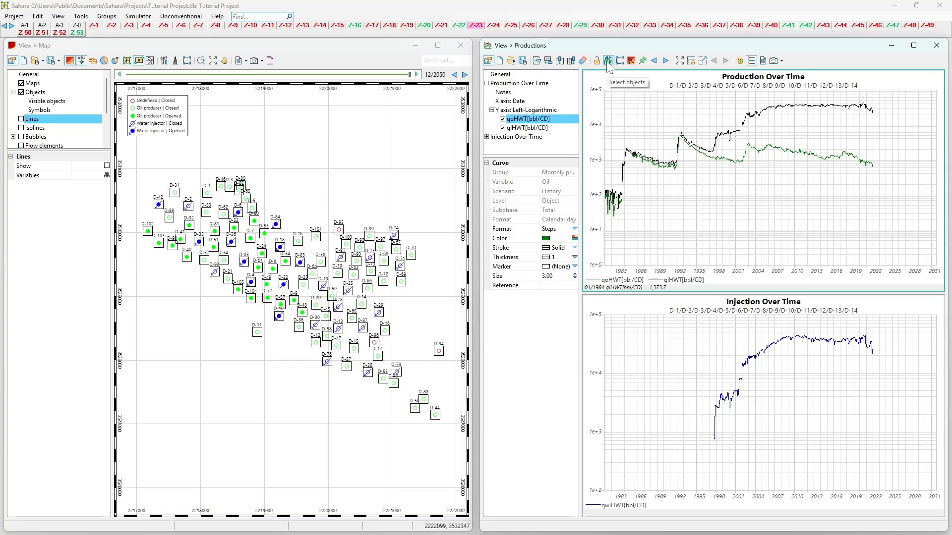
Step: View the wells and groups selection of the Productions view twice, leaving the selected wells as they are
click(609, 68)
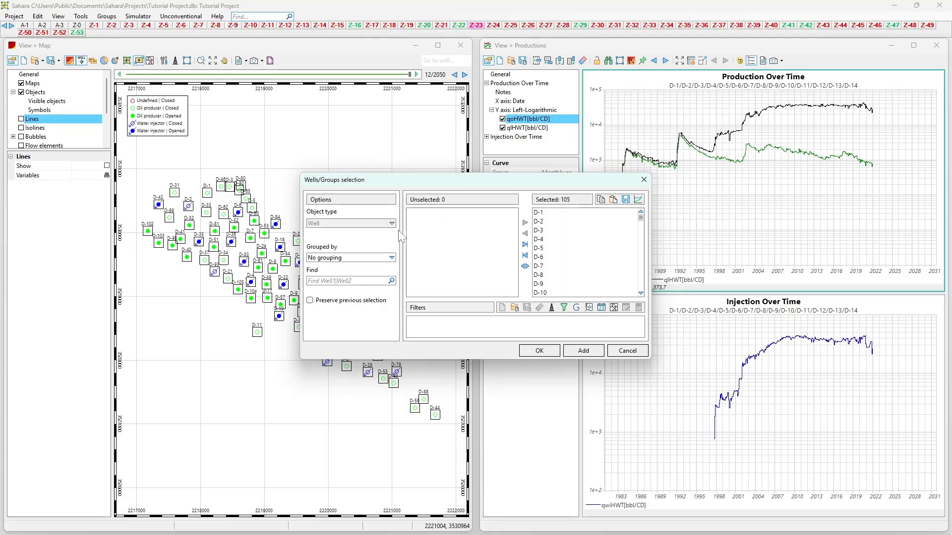
click(644, 179)
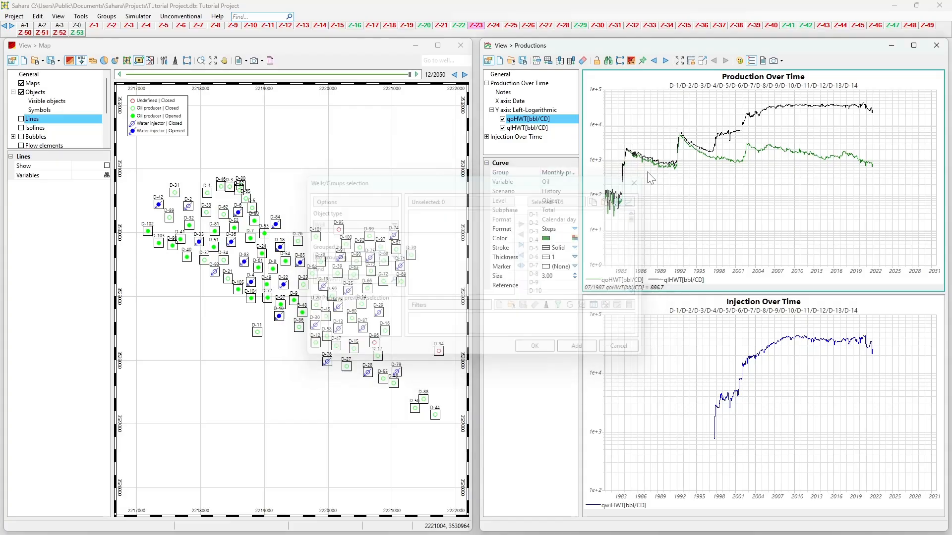
click(609, 61)
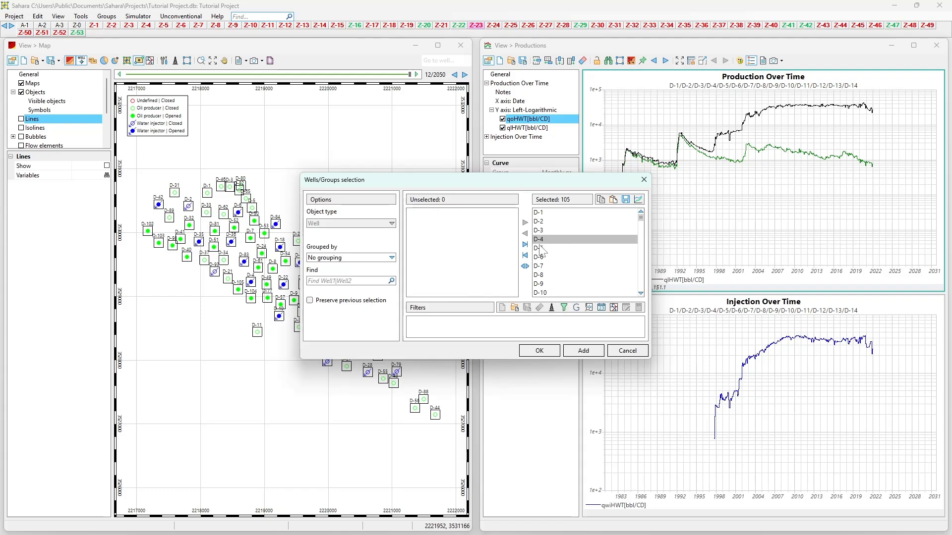
click(643, 180)
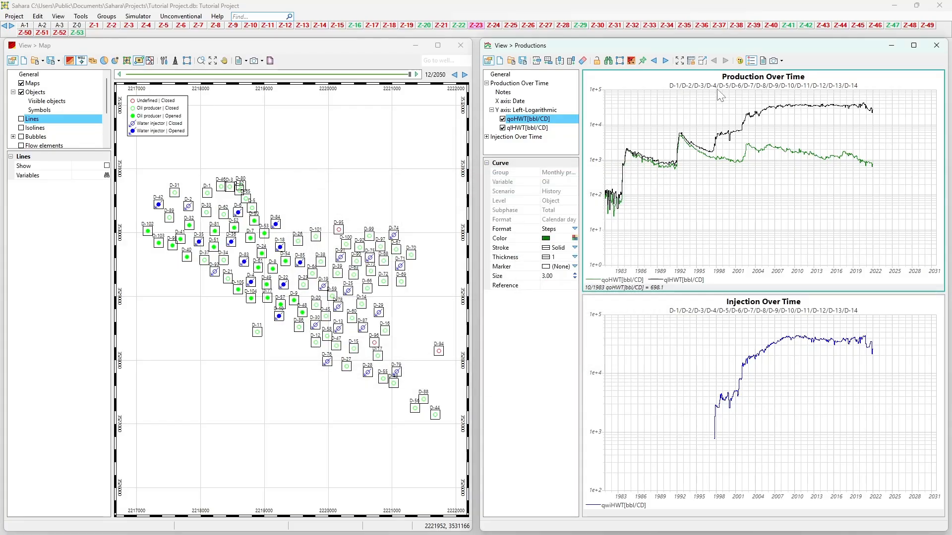
Step: View the data report of the Production Over Time chart in an enlarged window, and close it
click(763, 61)
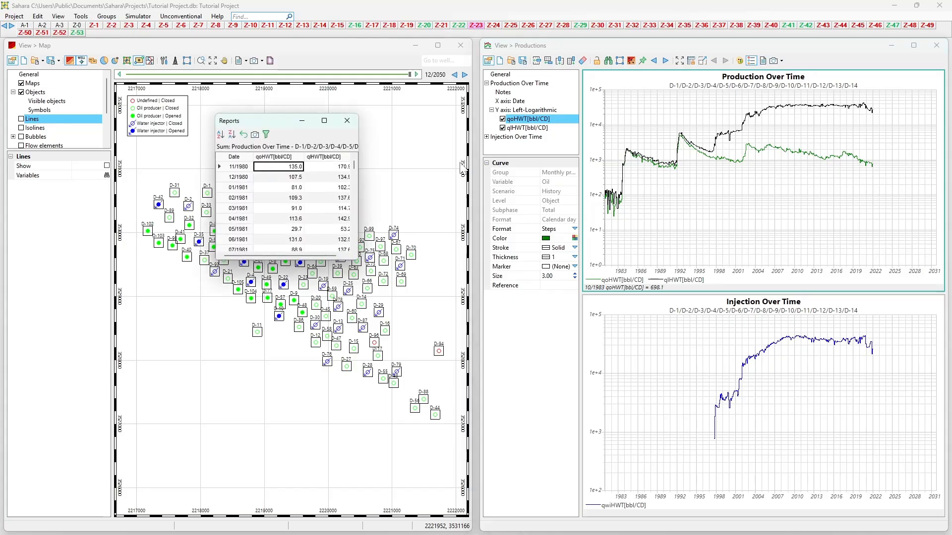
drag(282, 121, 298, 122)
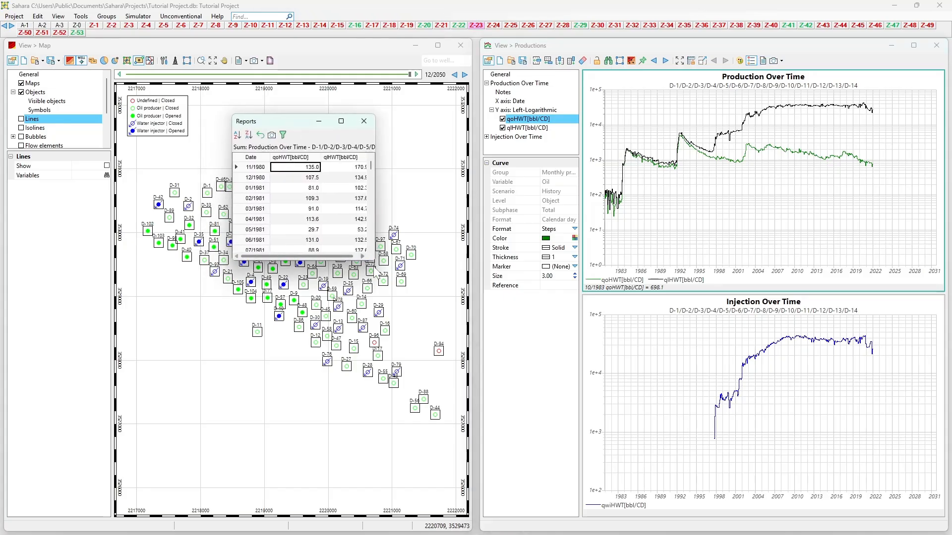
drag(374, 258, 596, 479)
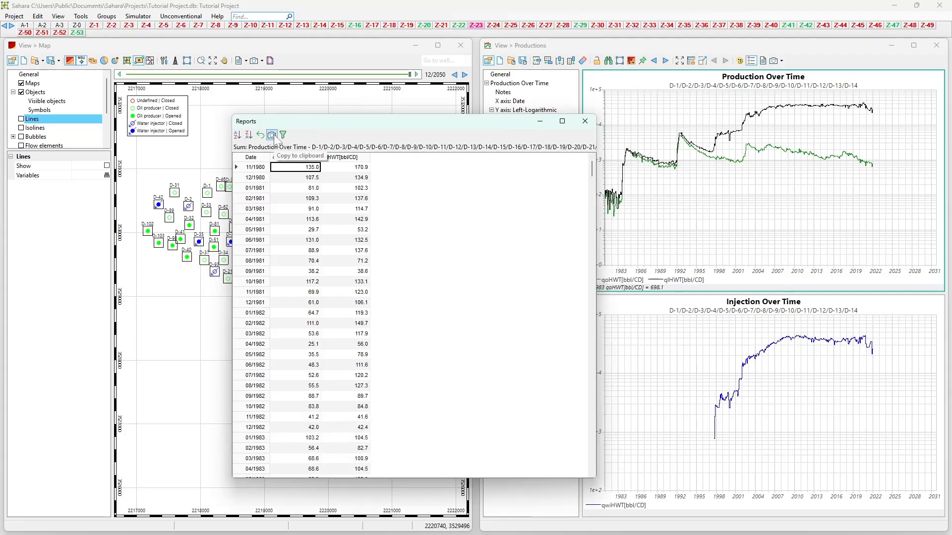
click(585, 121)
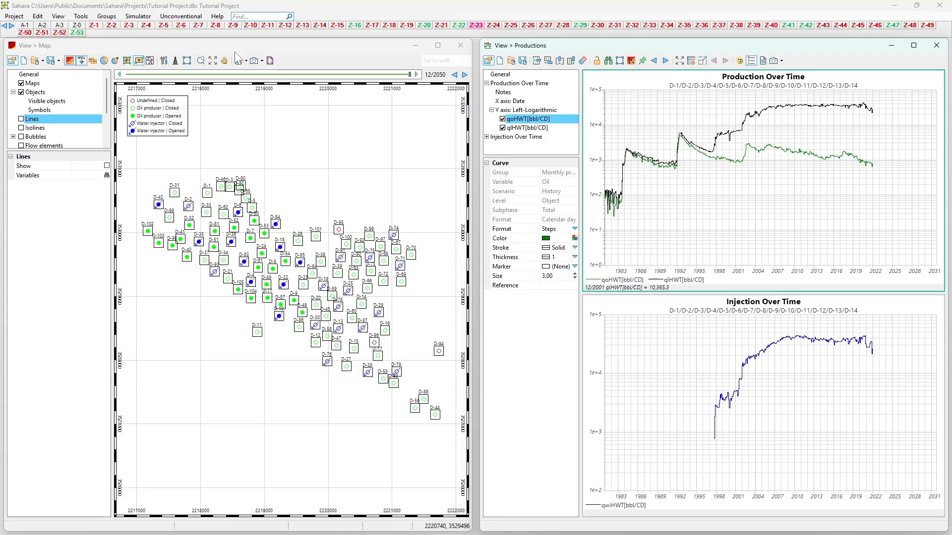
Step: Show the Bubbles element on the map, and look through its Bubbles data report
click(245, 61)
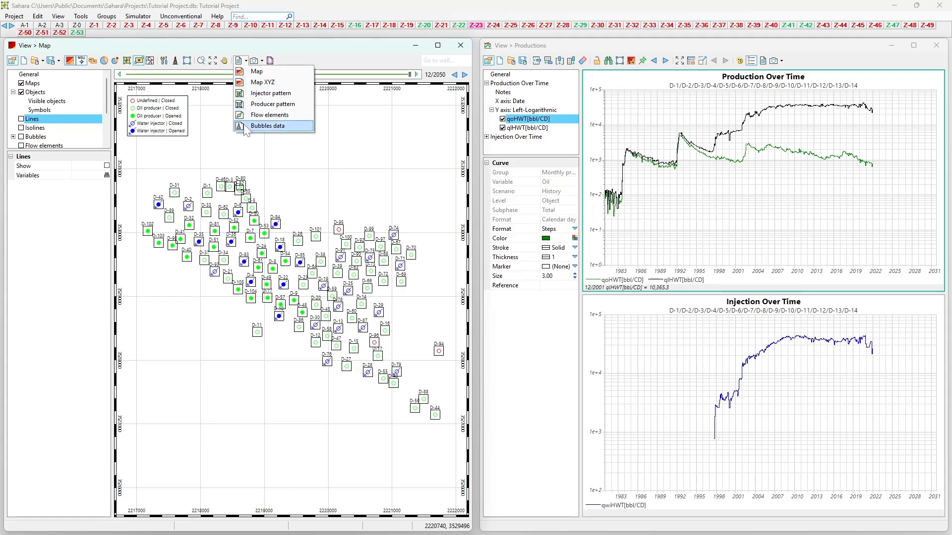
click(21, 137)
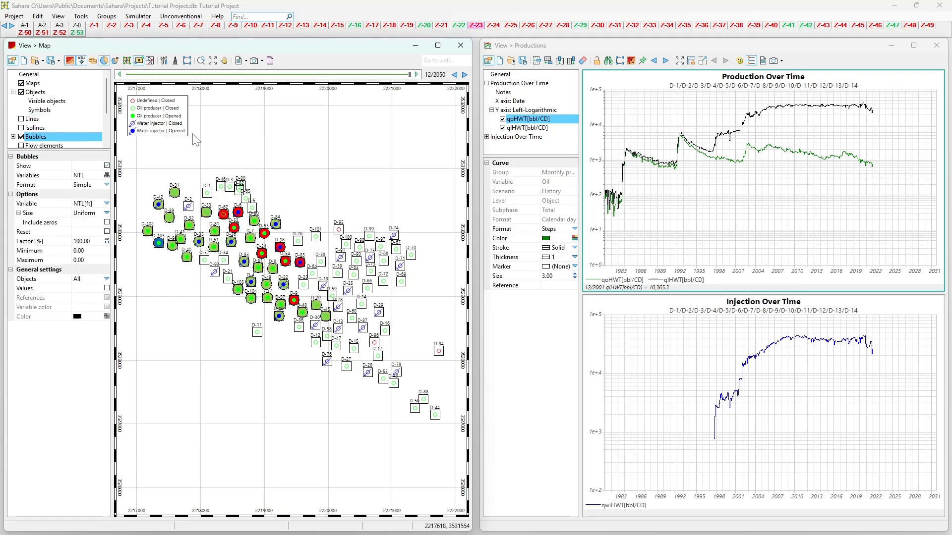
click(246, 61)
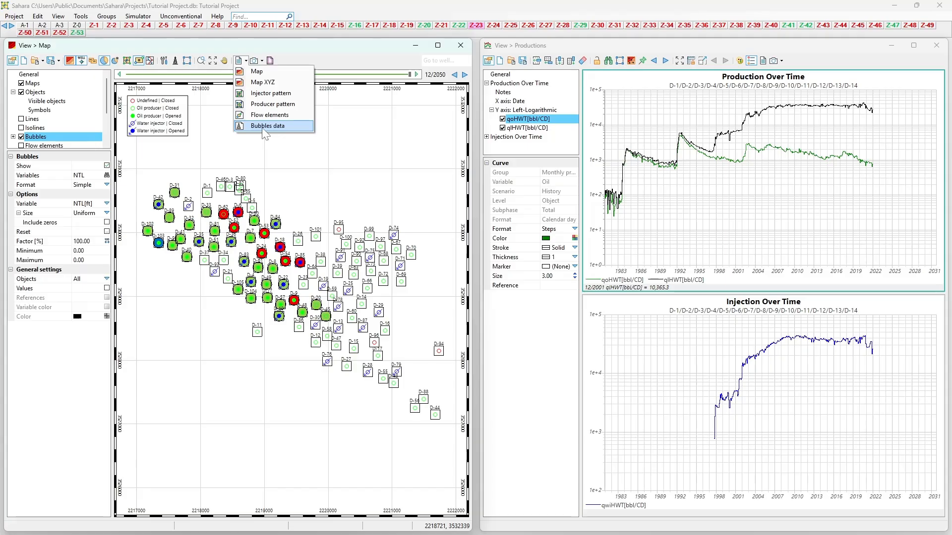
click(265, 126)
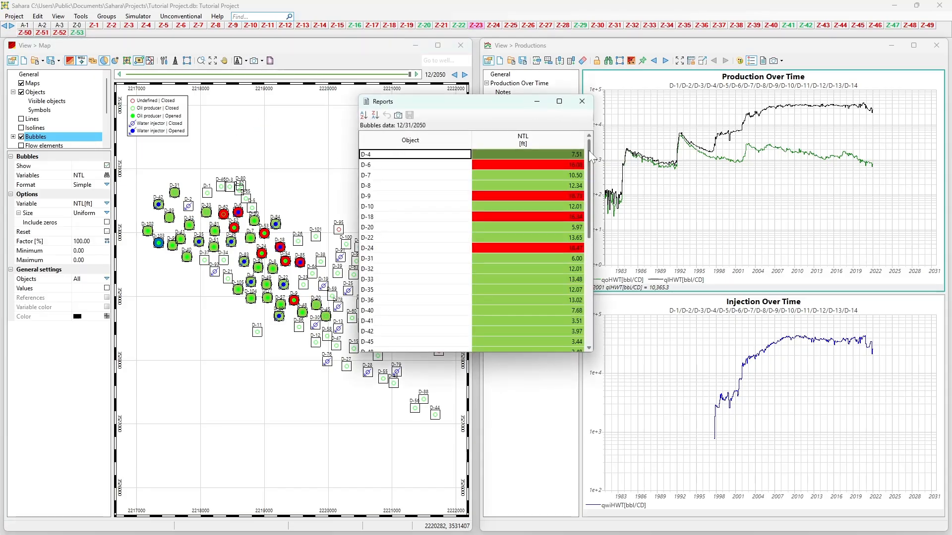
scroll(595, 183, down, 1)
drag(592, 176, 580, 148)
click(582, 102)
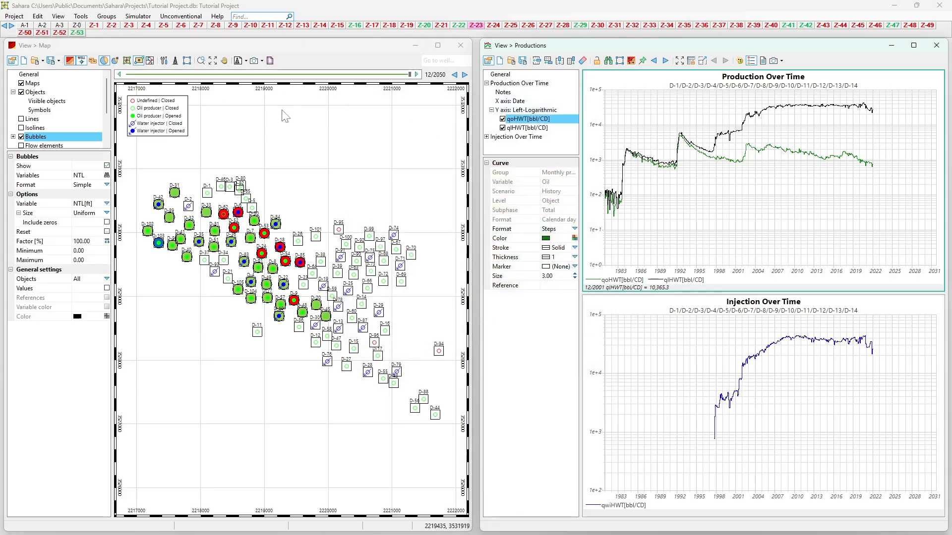
click(245, 60)
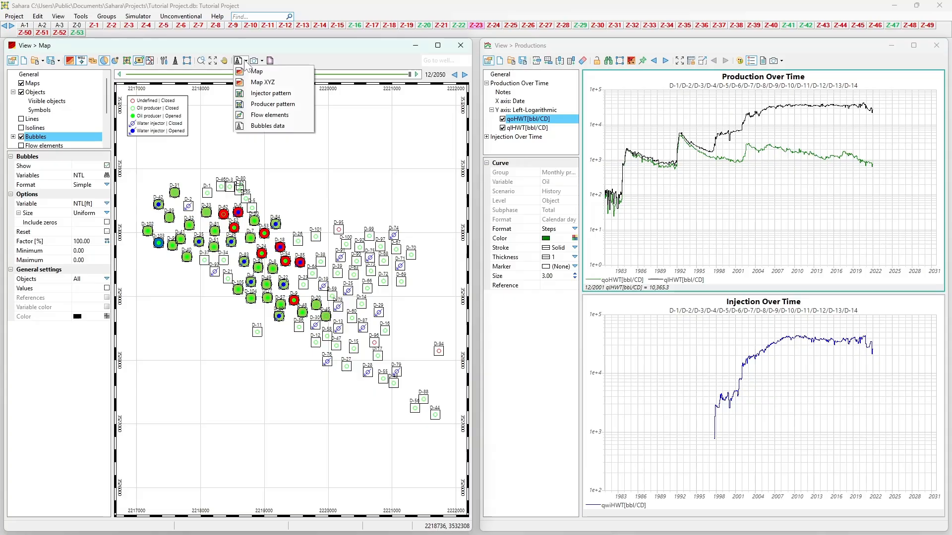
click(442, 90)
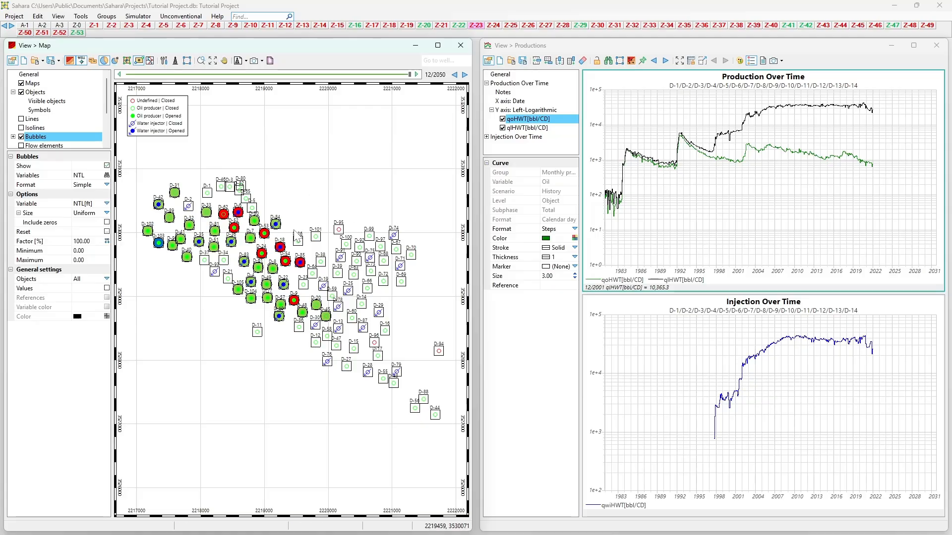
scroll(296, 237, up, 1)
scroll(297, 238, down, 1)
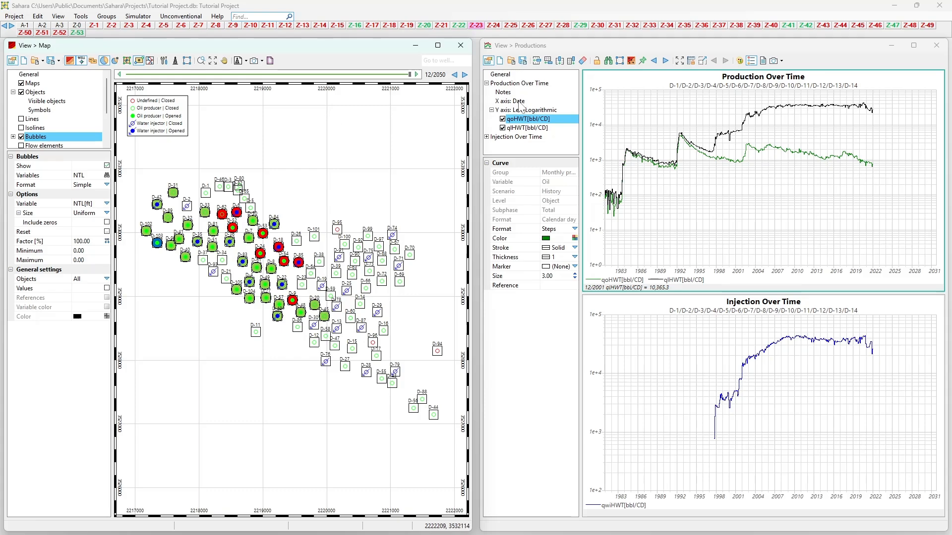
Step: Copy the map to the clipboard as a BMP image, paste it into Paint, and return to Sahara
click(261, 60)
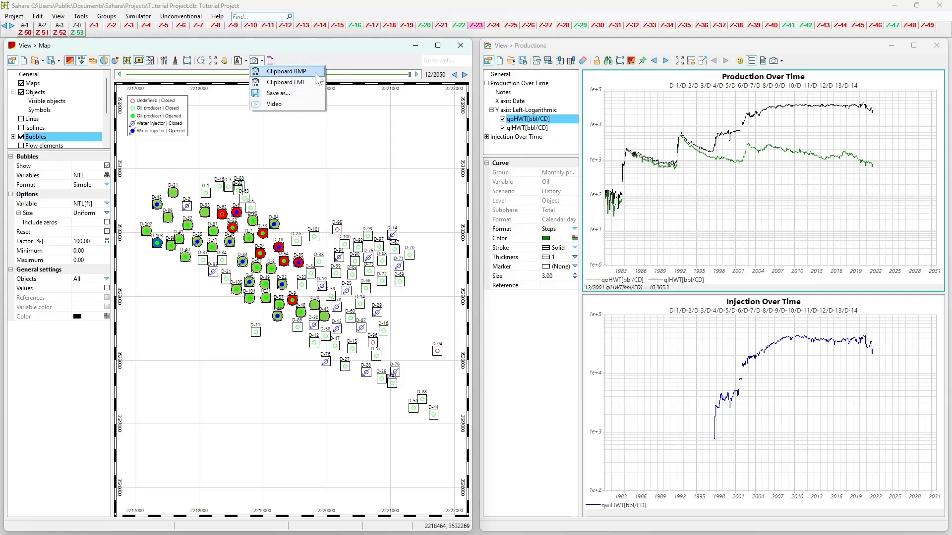
click(276, 73)
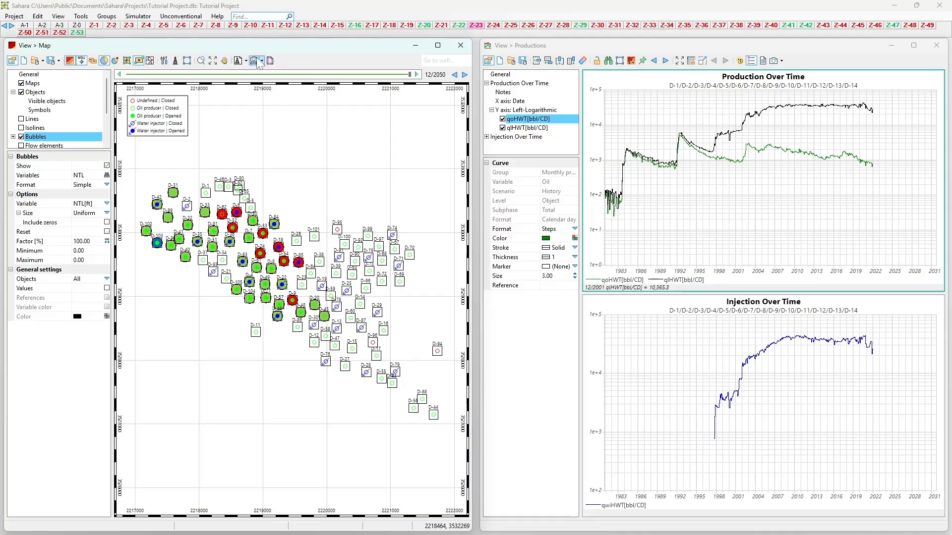
mouse_move(222, 534)
click(16, 524)
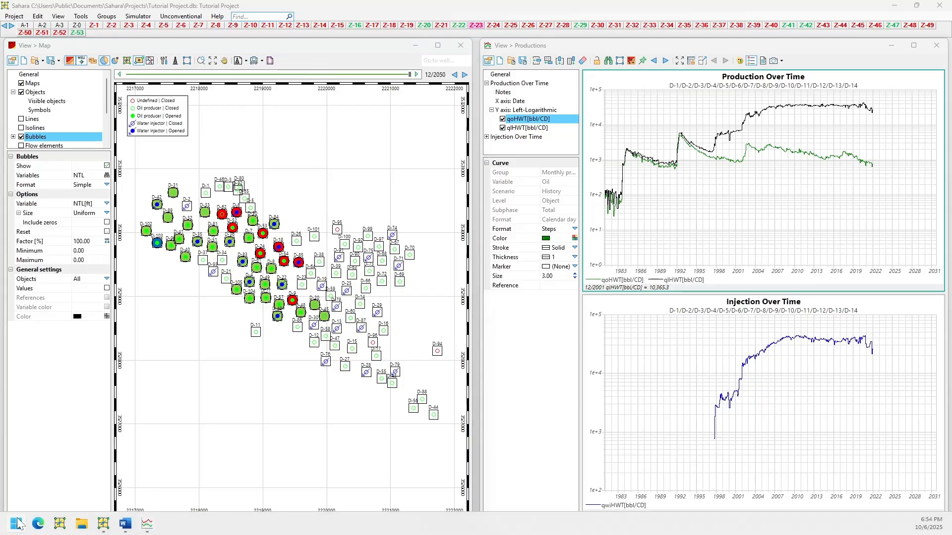
text(paint)
click(51, 248)
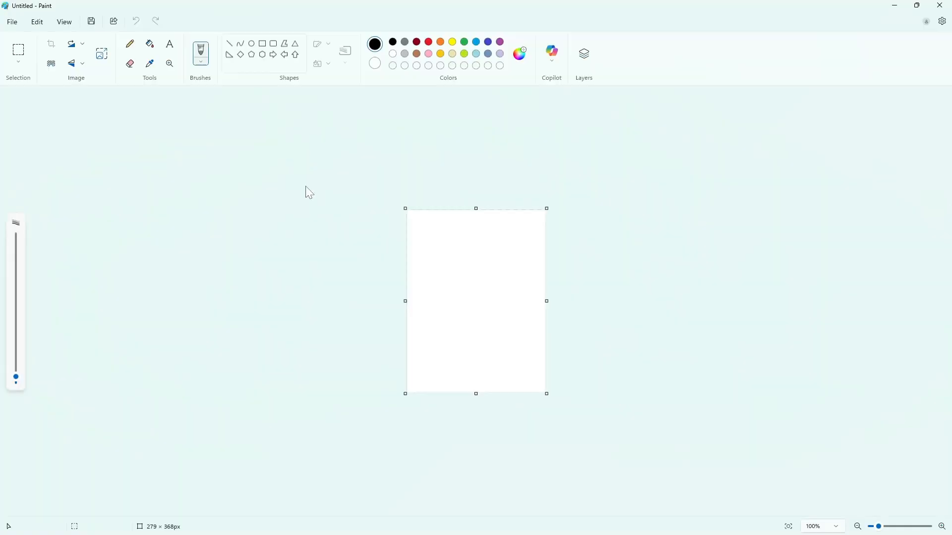
key(ctrl+v)
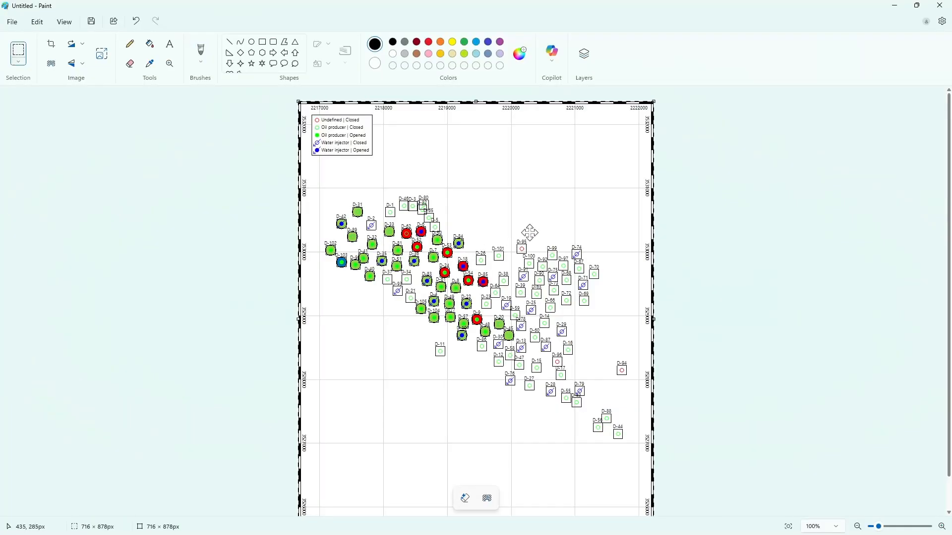
click(895, 6)
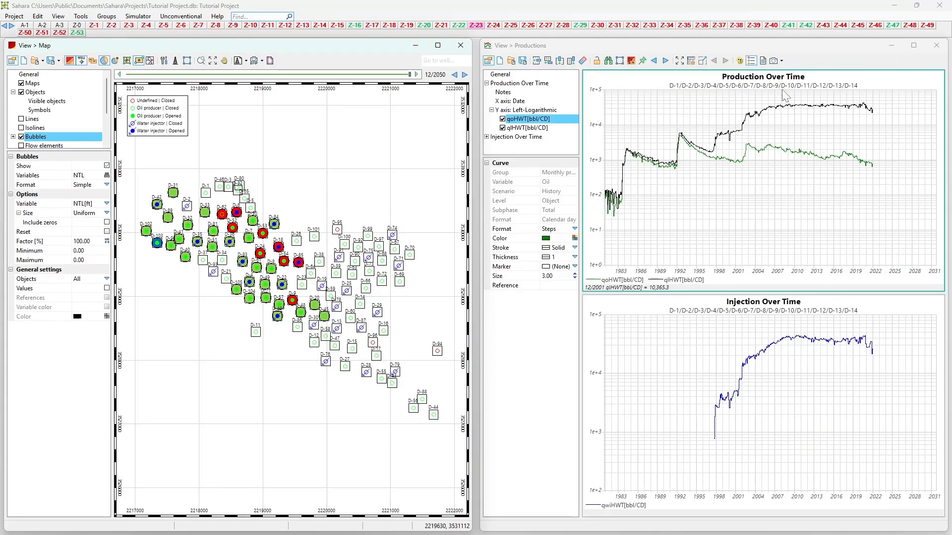
Step: Copy only the current chart of the Productions view to the clipboard as a BMP image
click(775, 60)
mouse_move(788, 74)
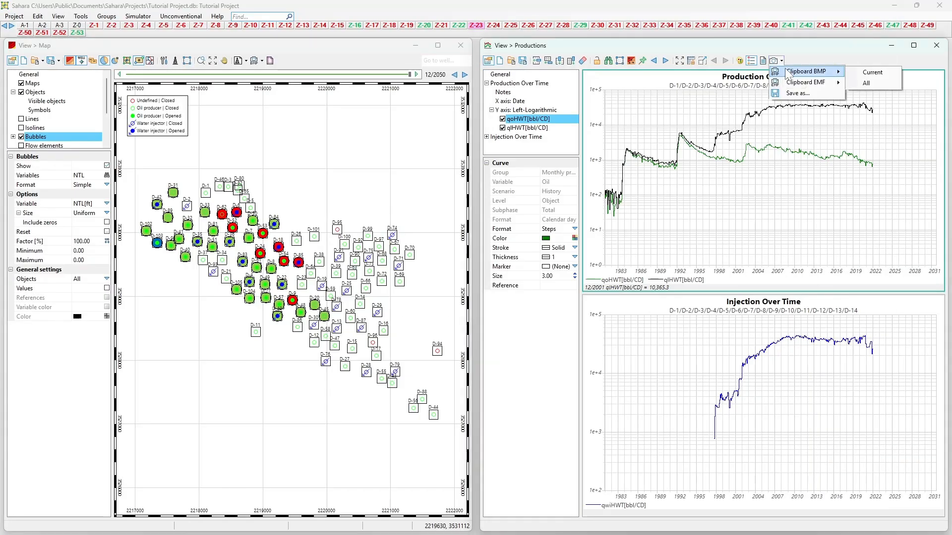
click(874, 73)
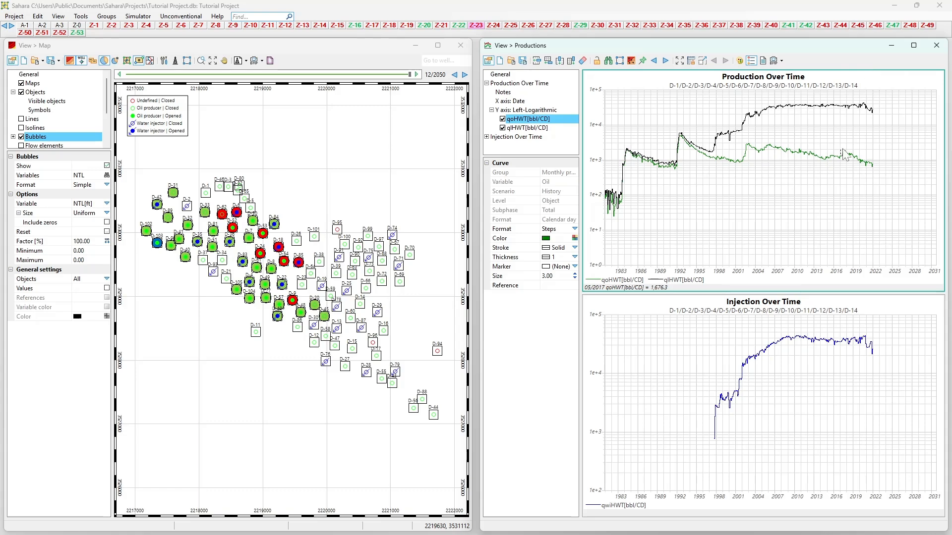
Step: Copy all charts of the Productions view to the clipboard as a BMP image, and paste them into Paint
click(775, 61)
mouse_move(793, 75)
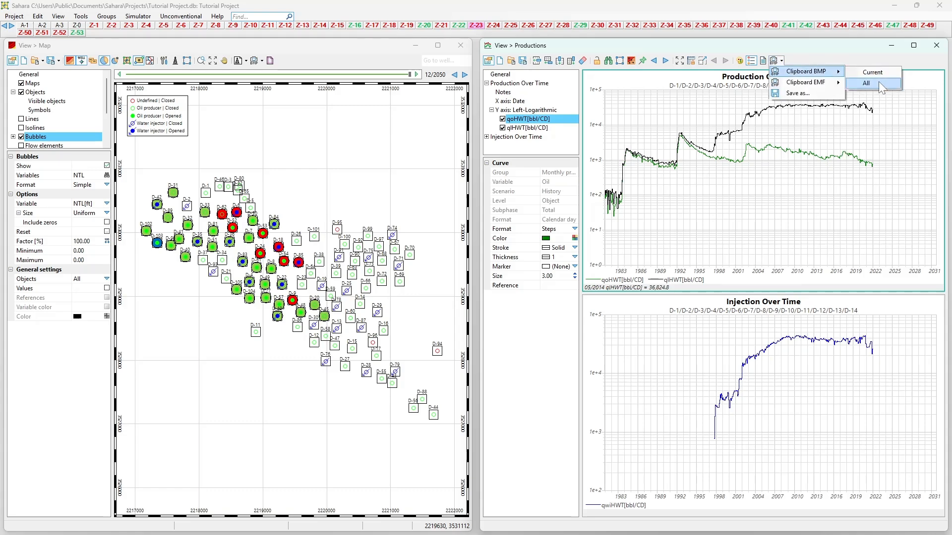
click(873, 83)
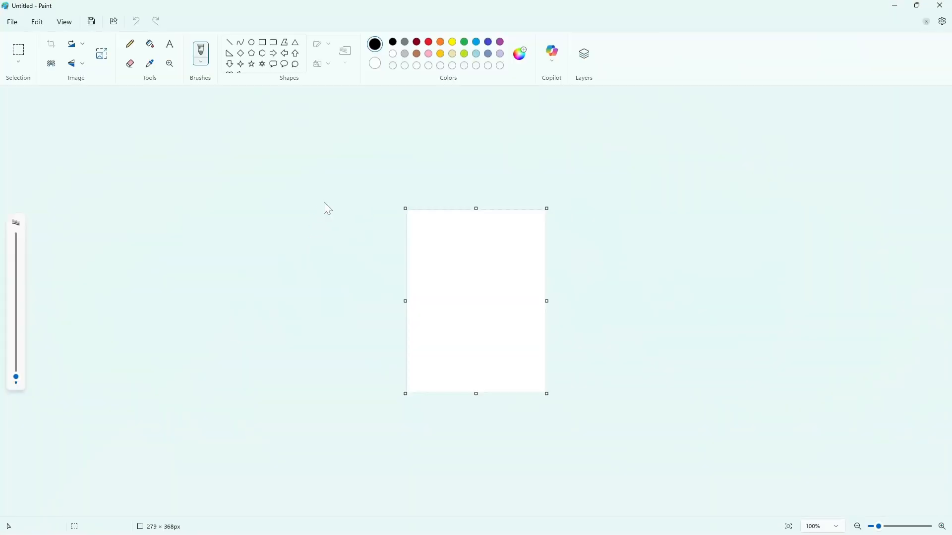
key(ctrl+v)
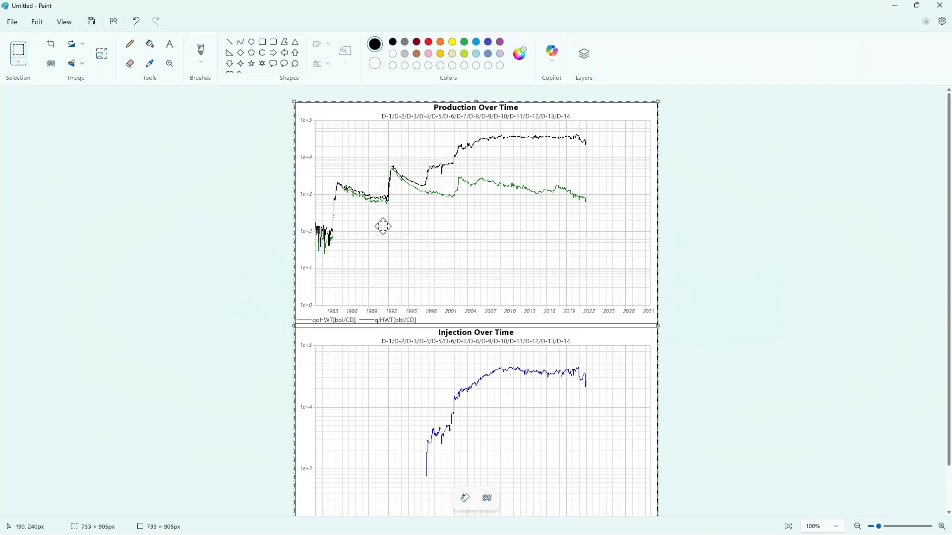
Step: Look over the pasted production and injection charts, and close Paint without saving
scroll(387, 238, down, 3)
scroll(398, 230, up, 3)
click(939, 4)
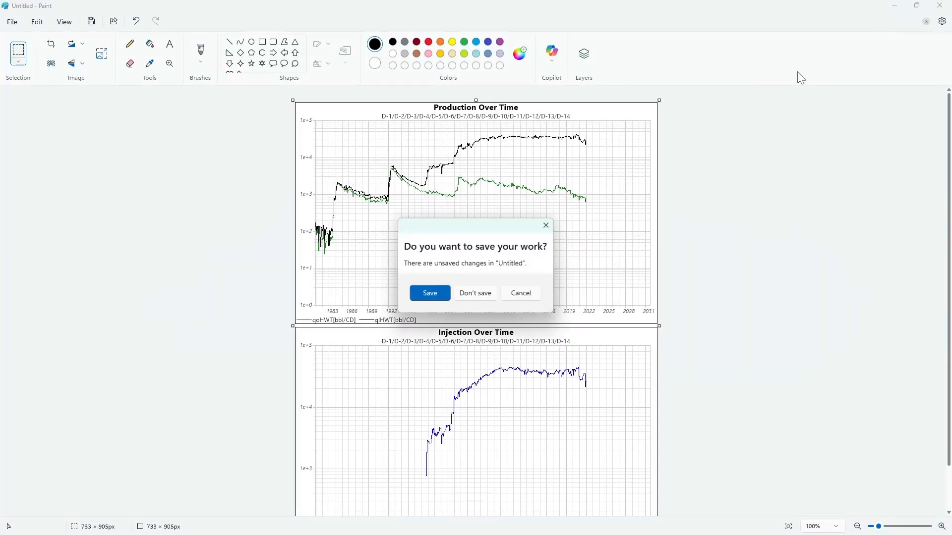
click(486, 293)
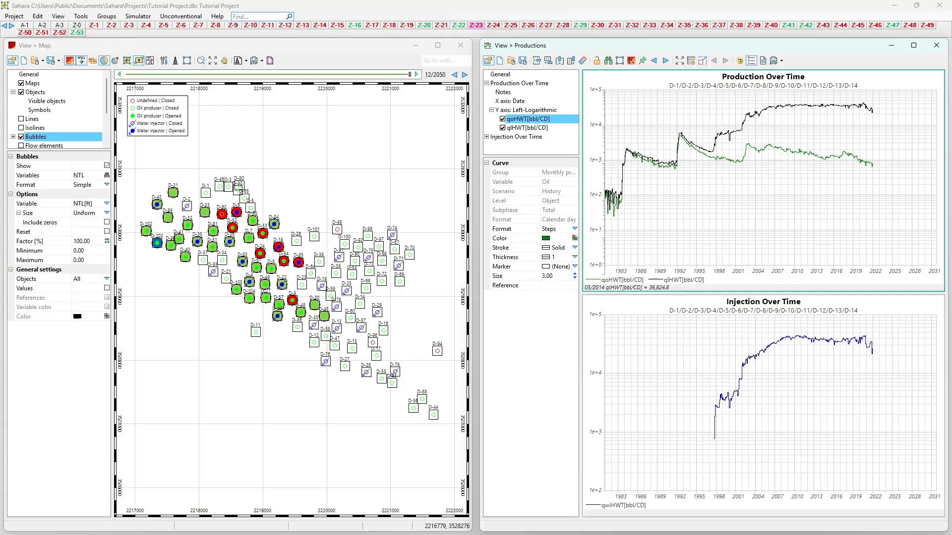
Step: Display the Reports view with its Monthly productions settings, and close it
click(88, 17)
mouse_move(55, 19)
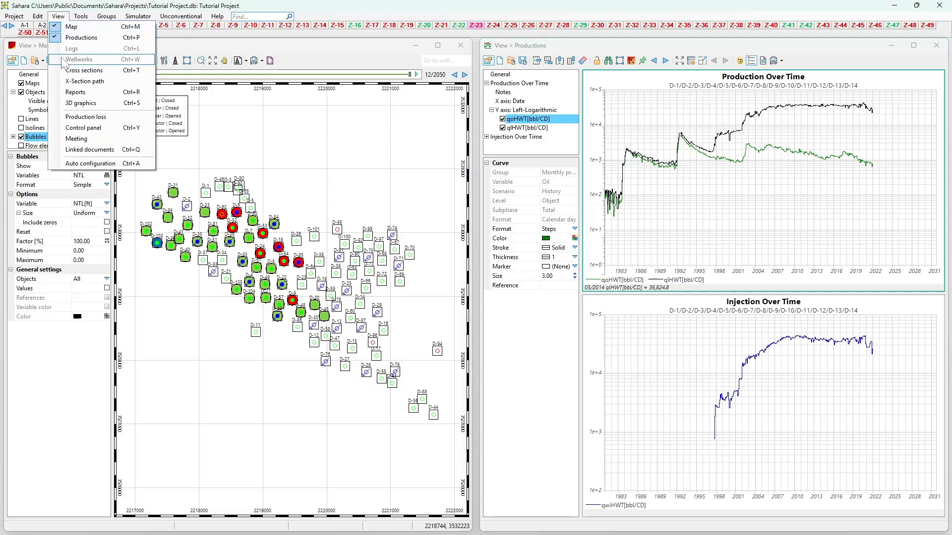
click(74, 94)
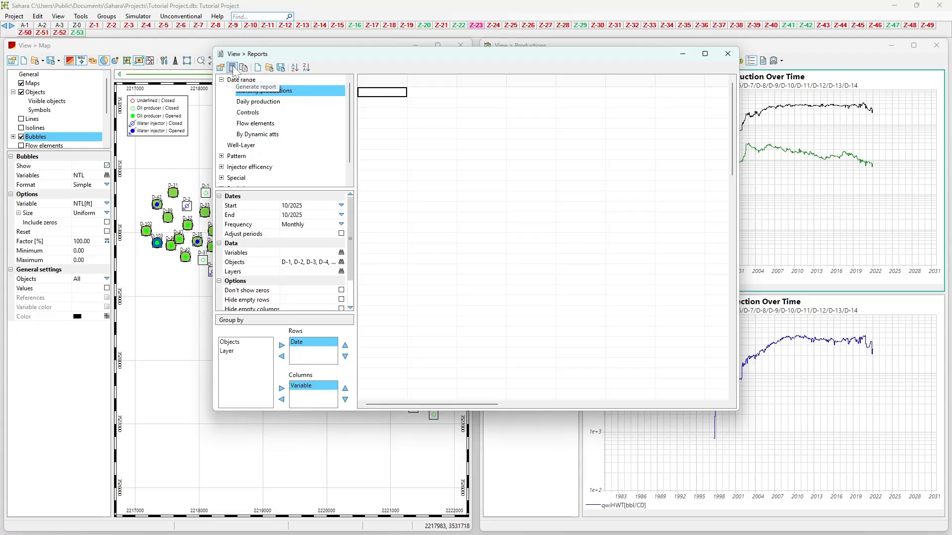
click(727, 55)
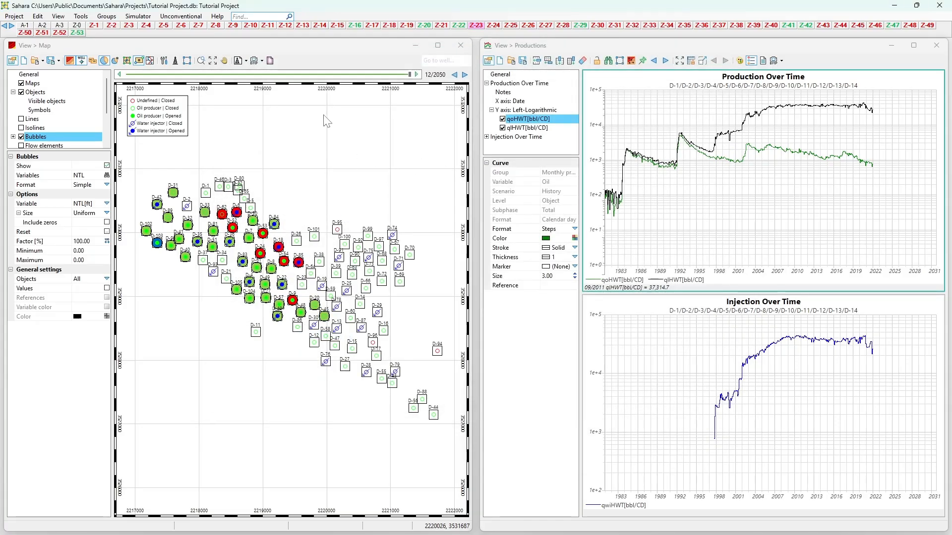
Step: Display the Control panel view with its chart settings, and close it
click(58, 16)
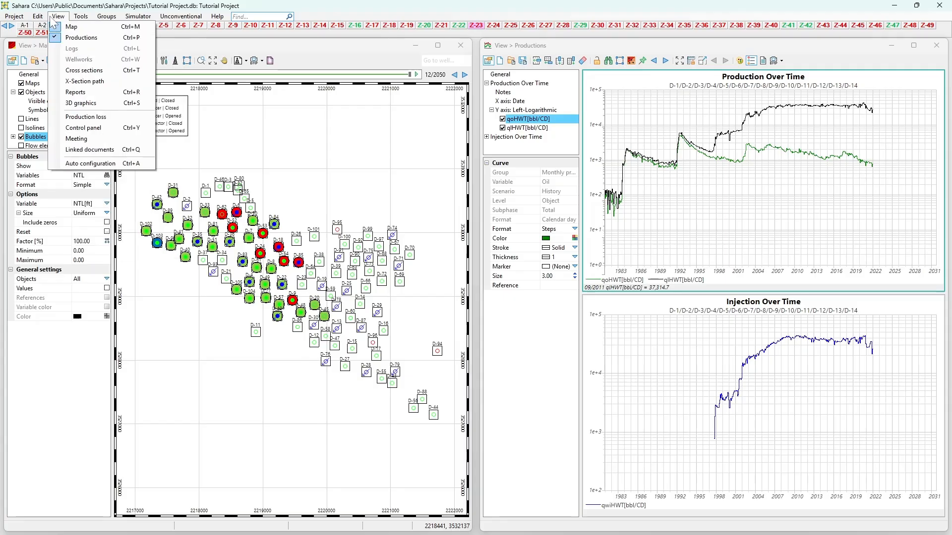
click(83, 127)
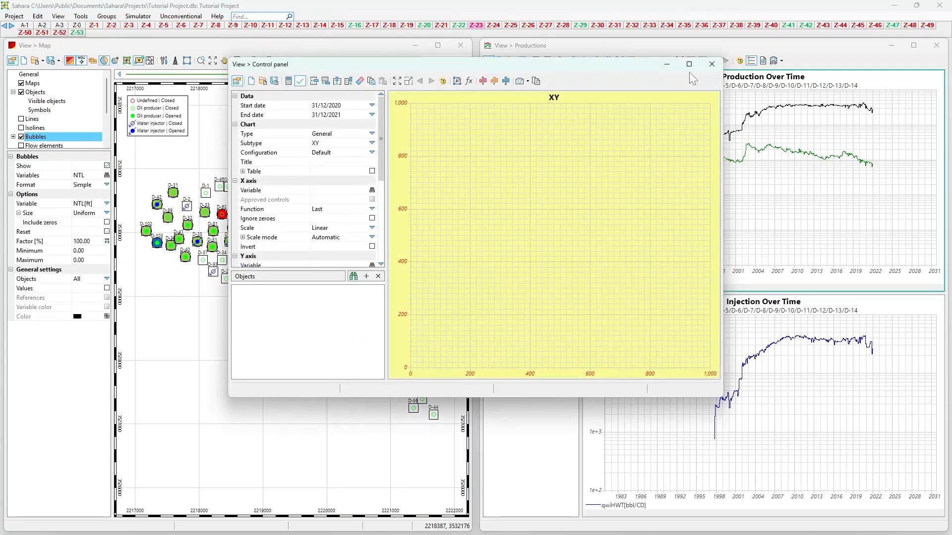
click(704, 64)
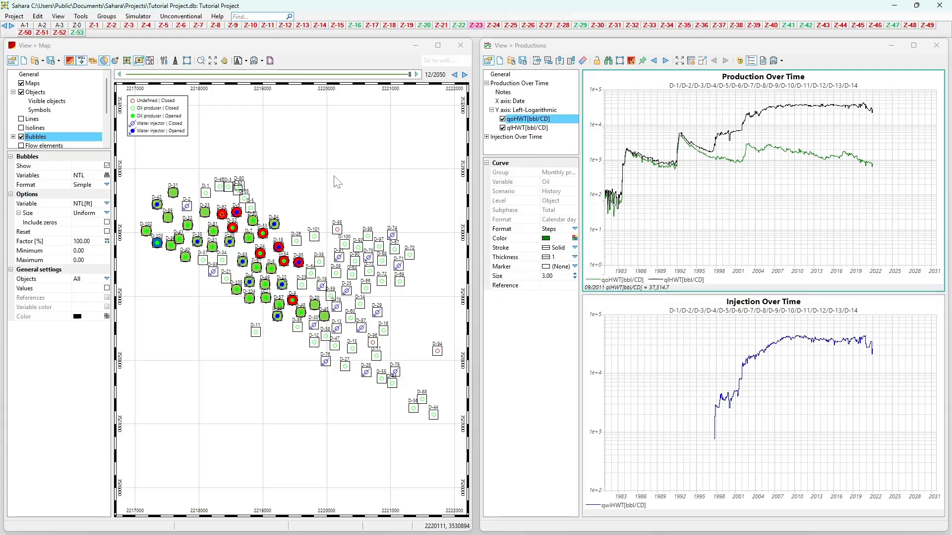
Step: Display the Wells and patterns tools of the Map view, try the new-well, open-well and convert-well tools, and close the set
click(164, 63)
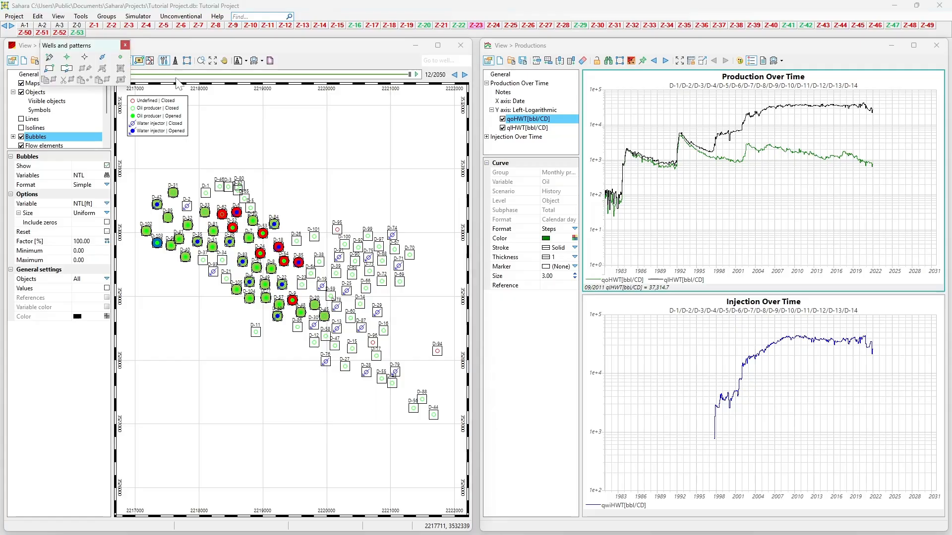
drag(97, 45, 149, 136)
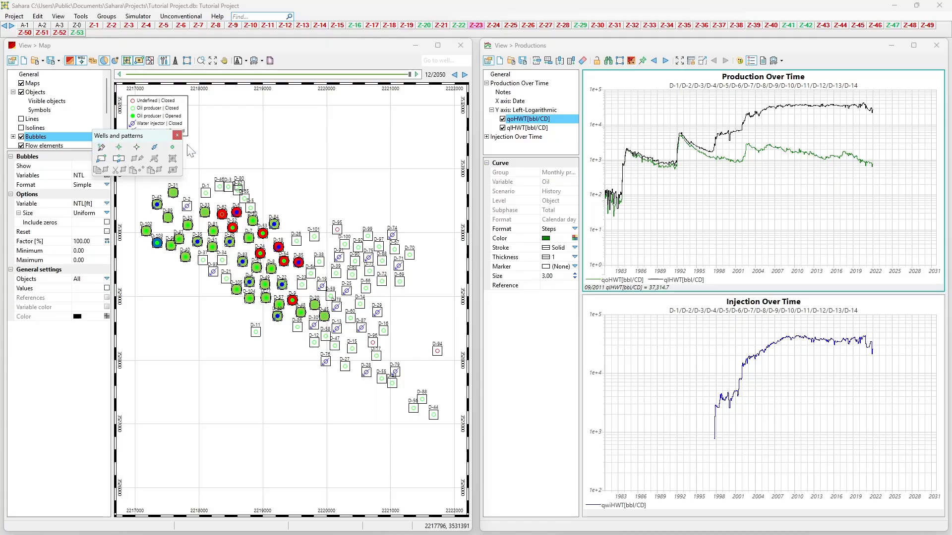
click(103, 150)
click(119, 147)
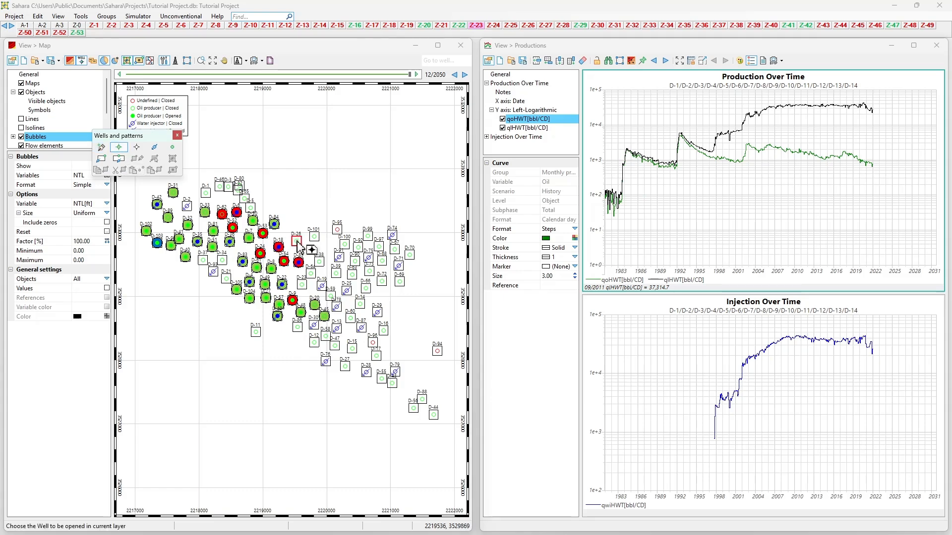
click(155, 146)
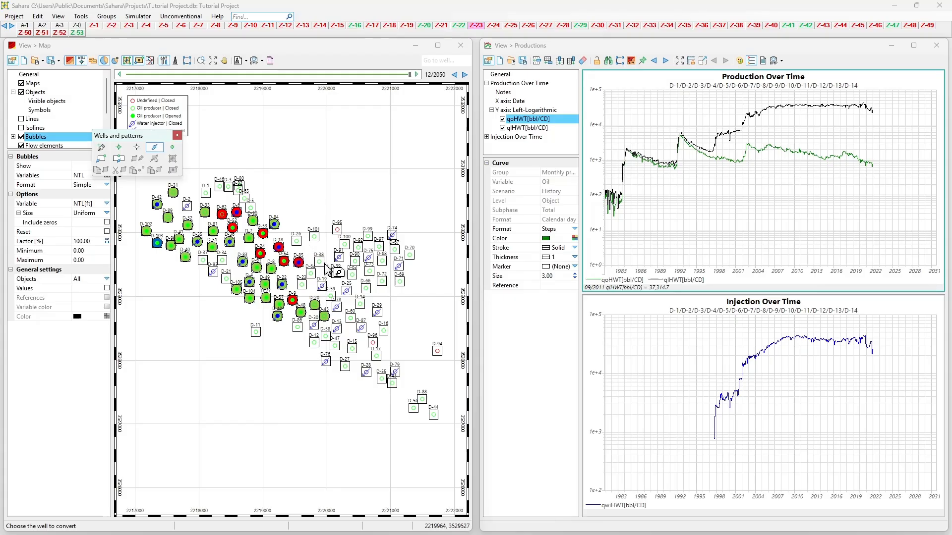
click(155, 147)
click(177, 136)
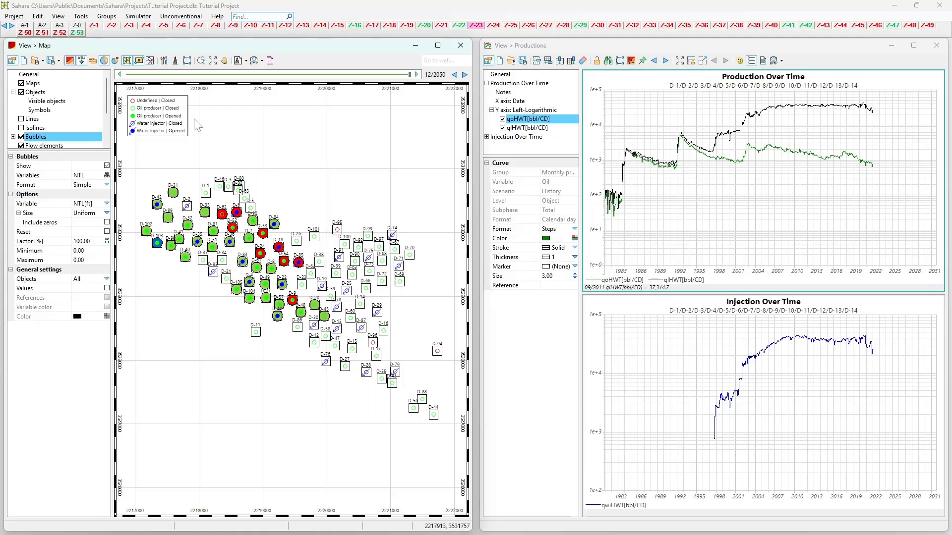
Step: Display the Unconventional Single well analysis window, view its Rate vs time settings summary, and close the summary
click(181, 16)
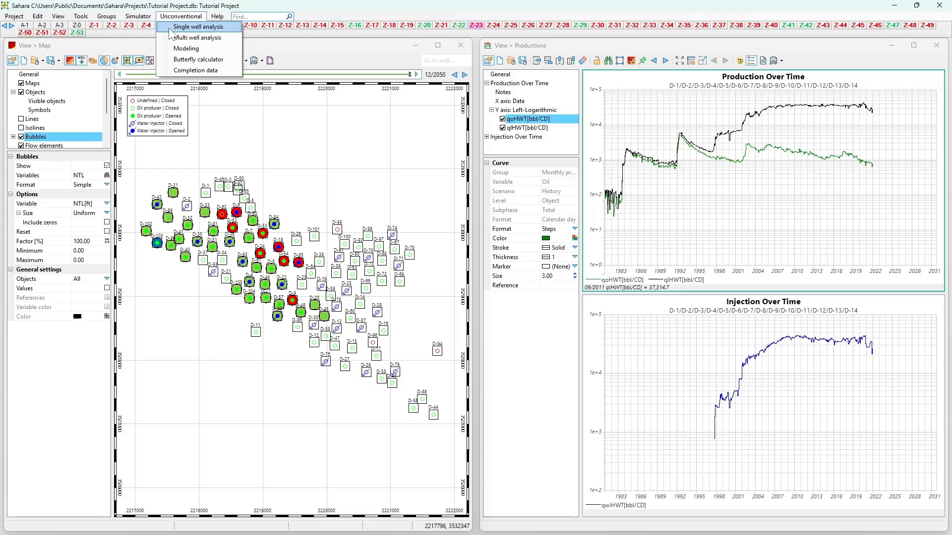
click(175, 28)
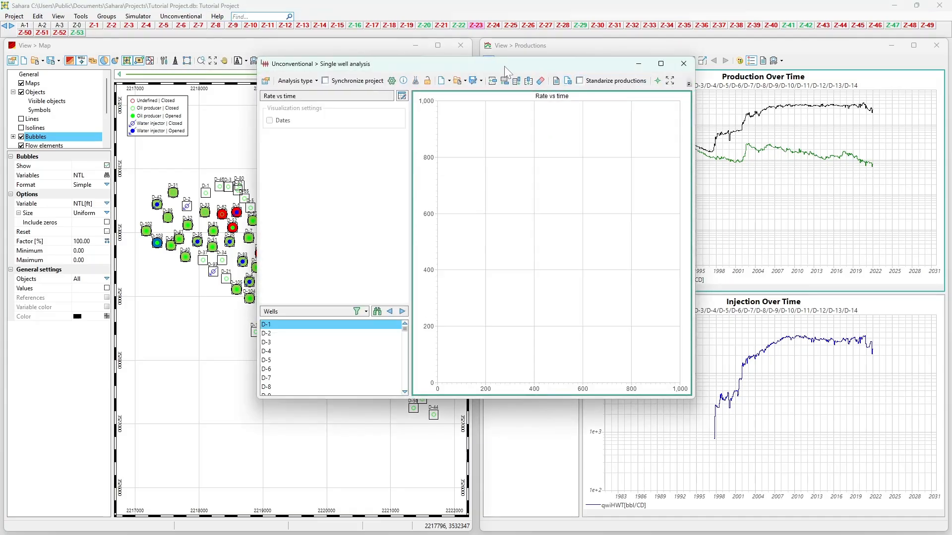
click(404, 80)
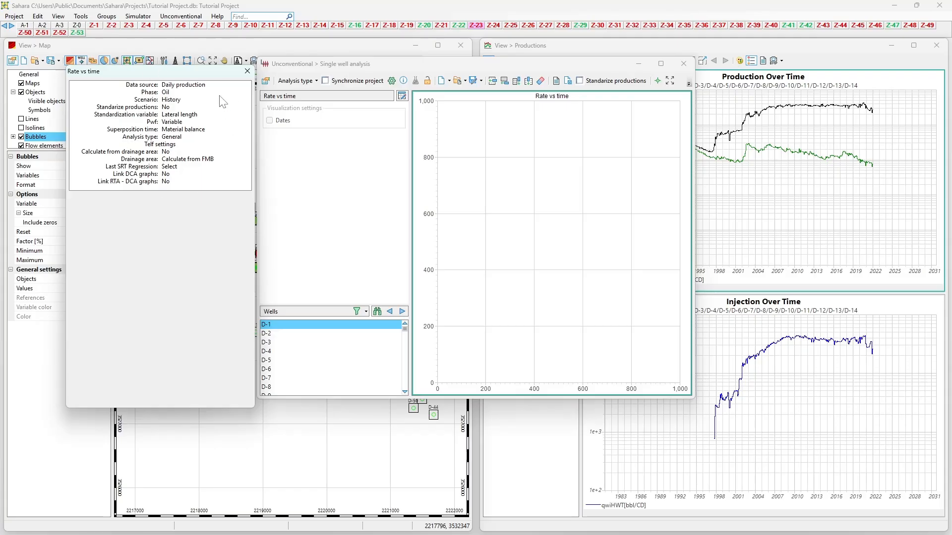
click(247, 71)
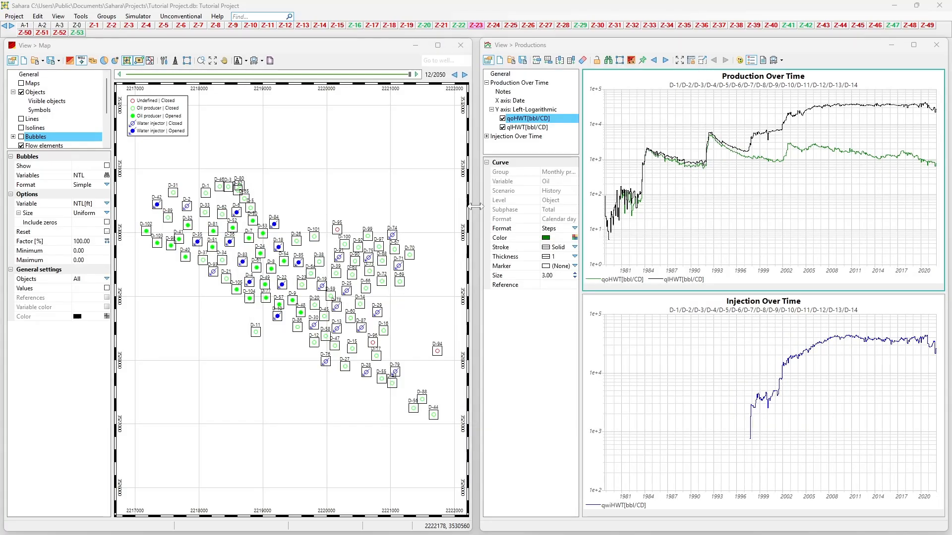
Step: With the Productions view locked, select wells D-84, D-53, D-18 and D-24 on the map, and unlock the view to update its charts
click(604, 50)
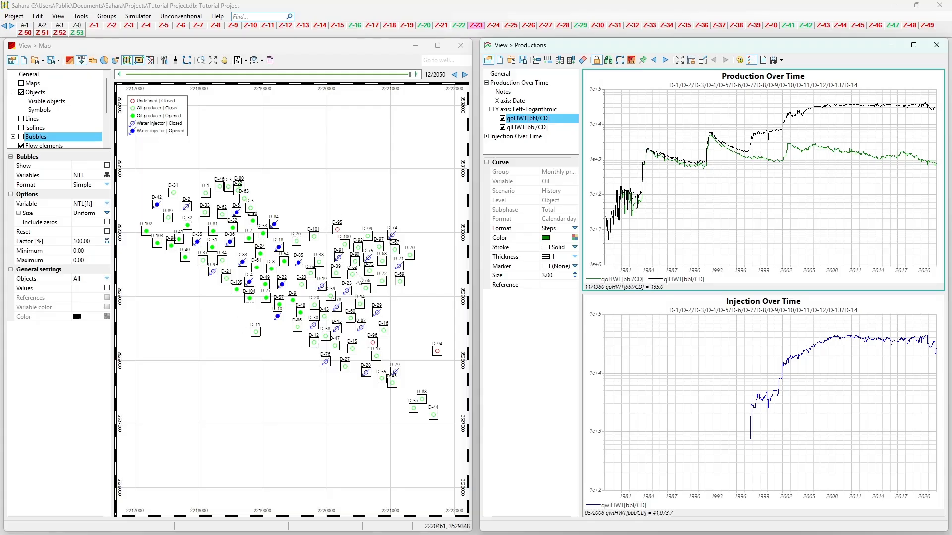
click(290, 216)
scroll(291, 216, up, 2)
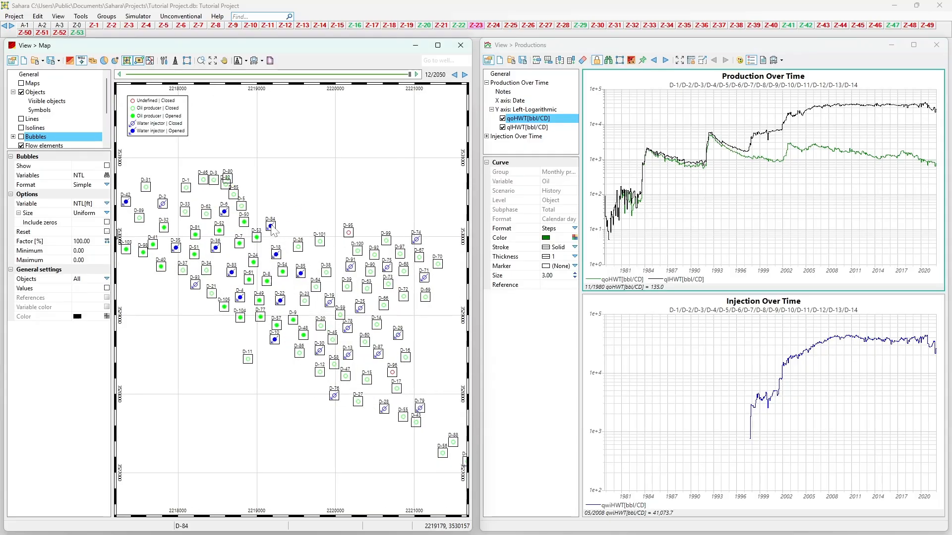
click(271, 226)
ctrl+click(256, 237)
ctrl+click(276, 254)
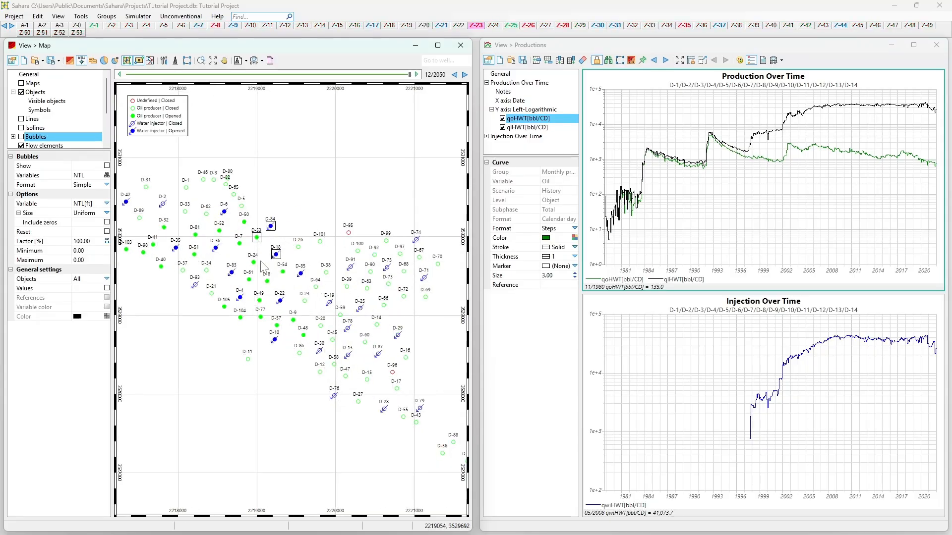
ctrl+click(253, 262)
scroll(297, 253, down, 1)
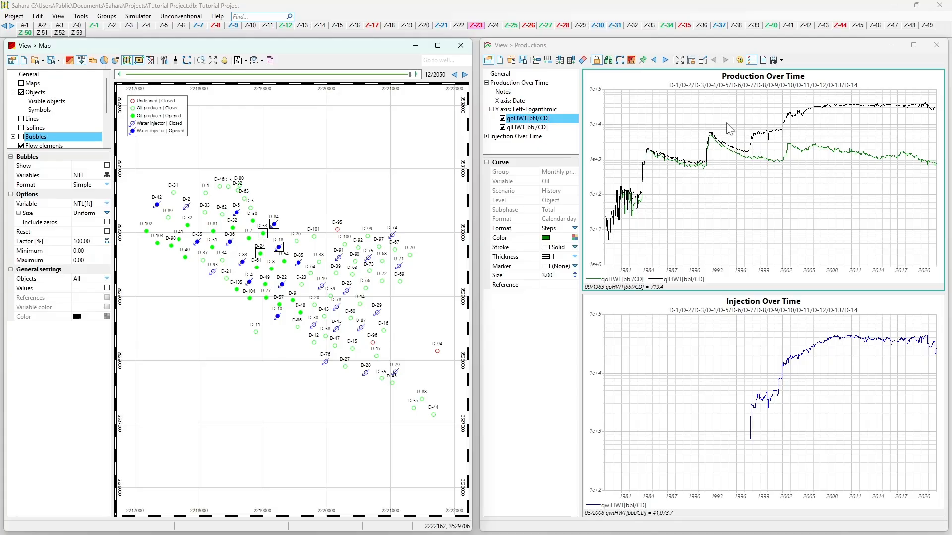
click(596, 60)
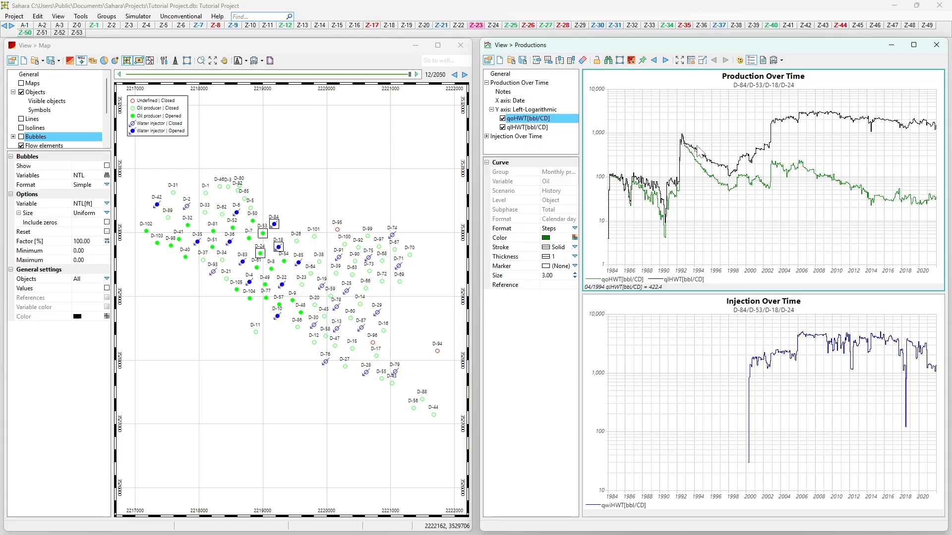
scroll(697, 147, down, 1)
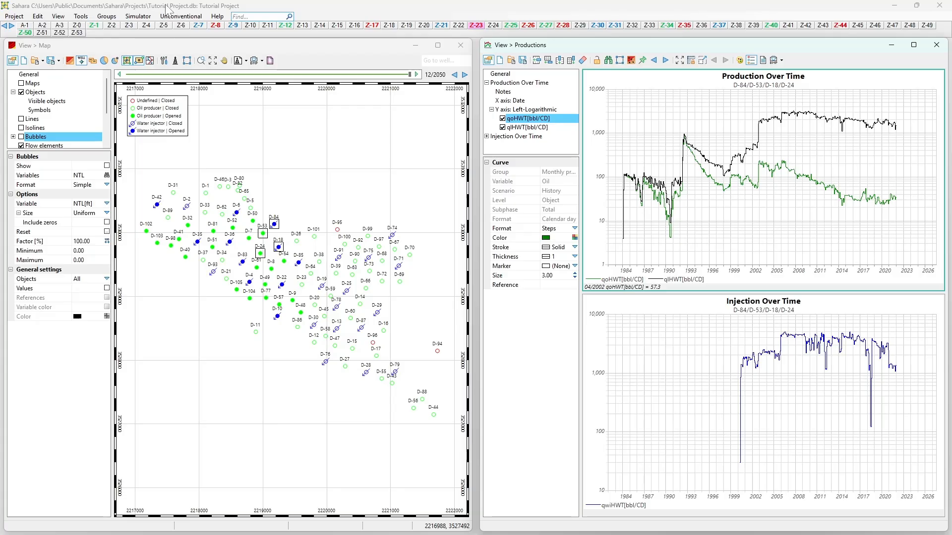
Step: Open the Wells/Groups selection for the Productions view, try grouping the wells by Status, and return to No grouping
click(609, 60)
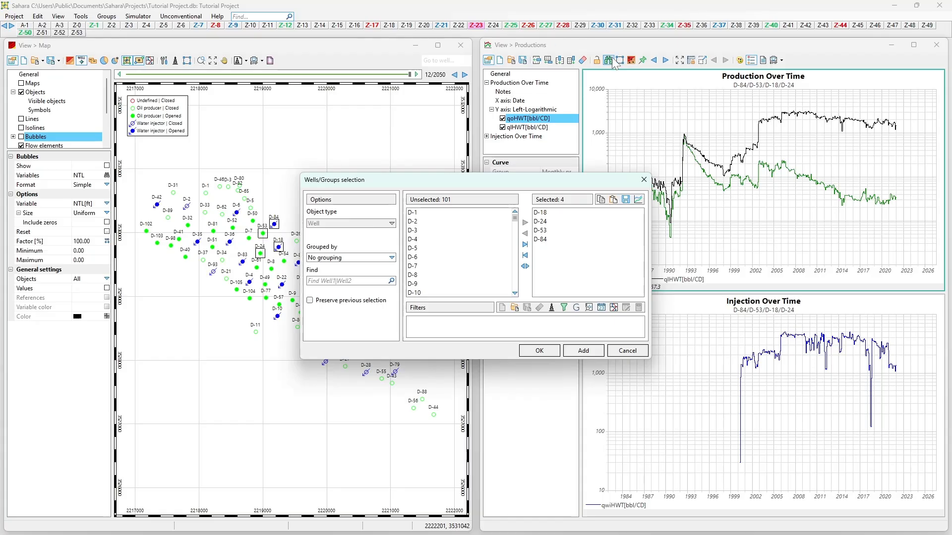
click(361, 257)
click(348, 274)
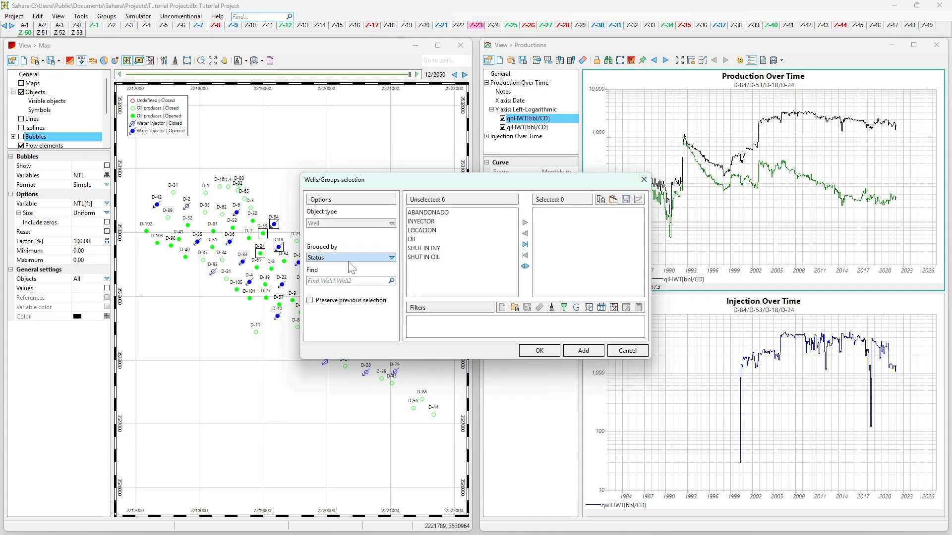
click(348, 261)
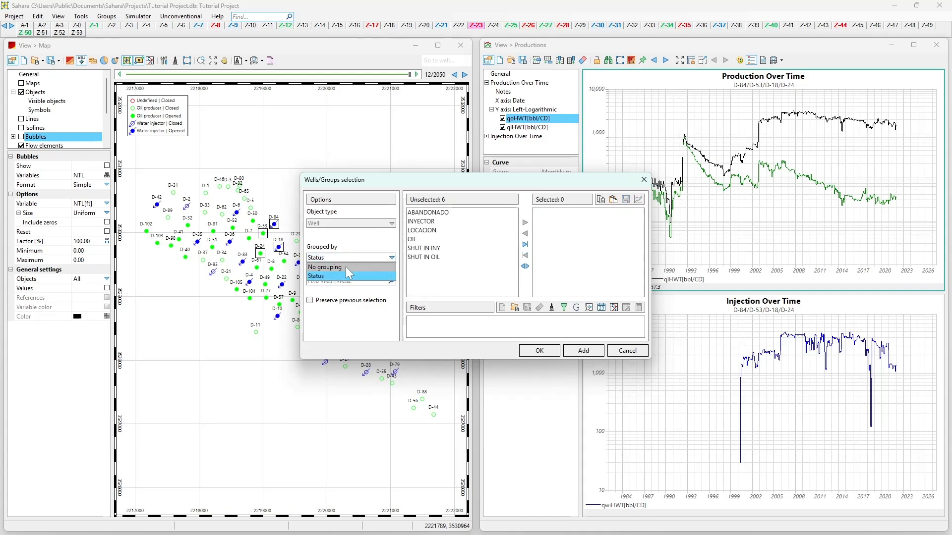
click(346, 268)
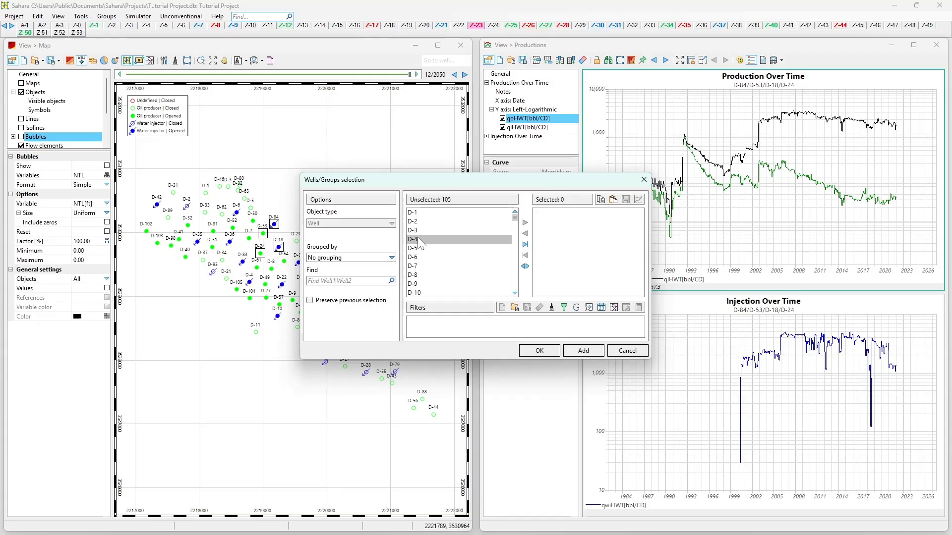
Step: Find the wells containing 5 and add D-5 to the selected wells
click(347, 281)
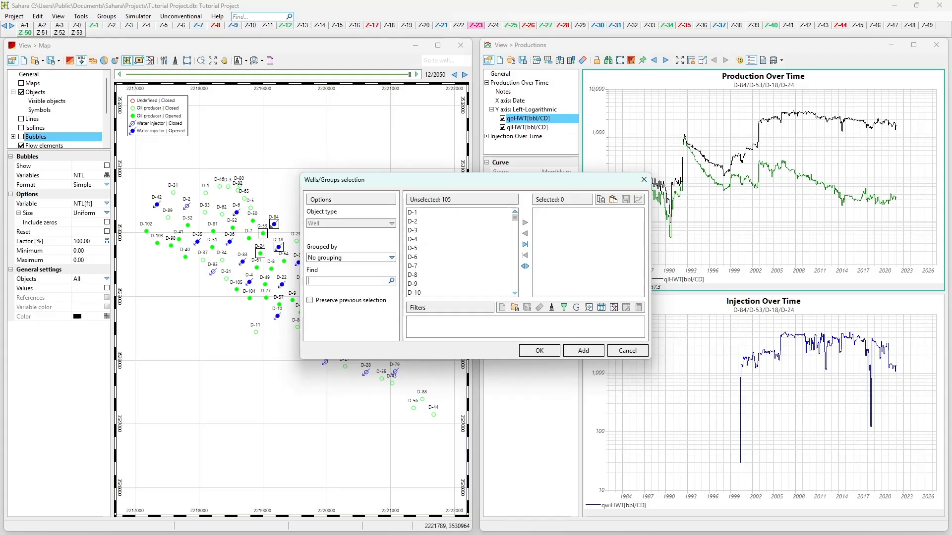
text(5)
double_click(419, 212)
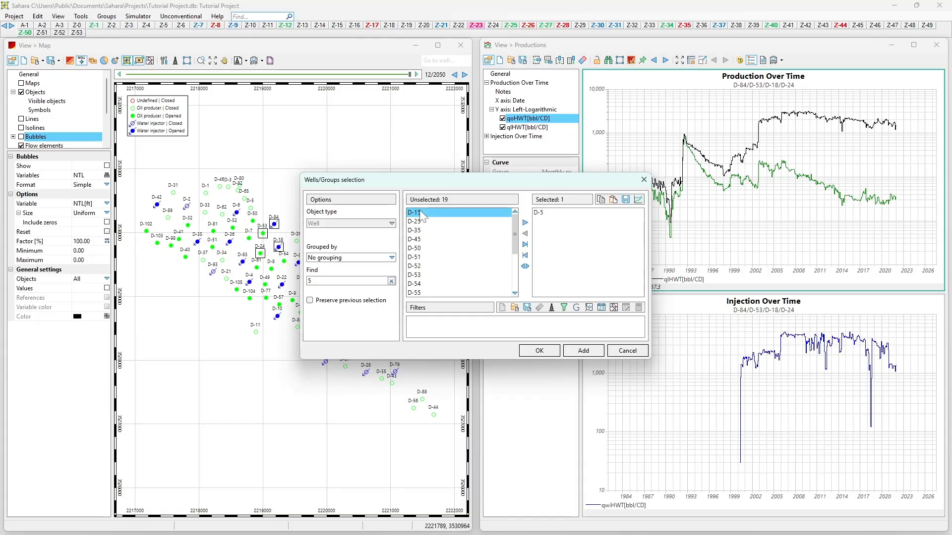
Step: Find well 25 with the previous selection preserved, add D-25 to the selected wells, and clear the find text
drag(342, 281, 224, 282)
text(25)
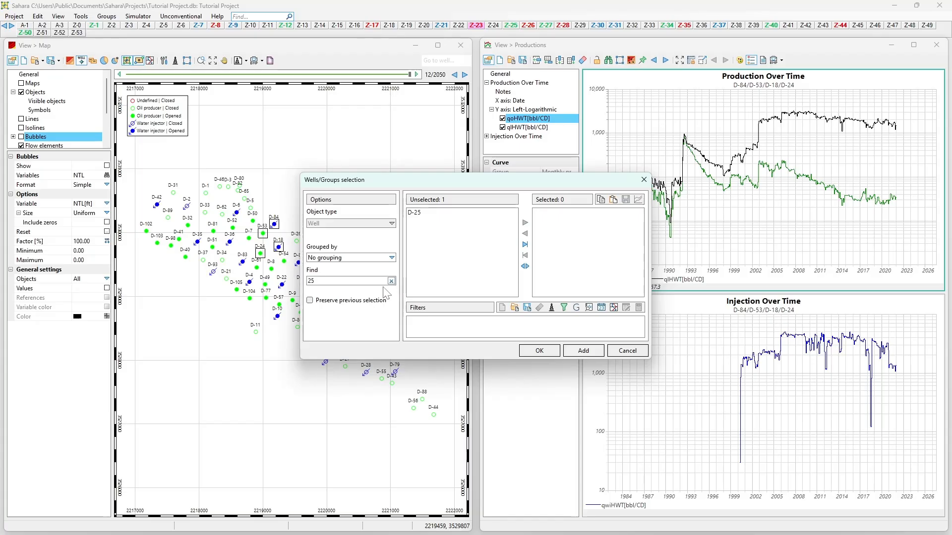
click(377, 301)
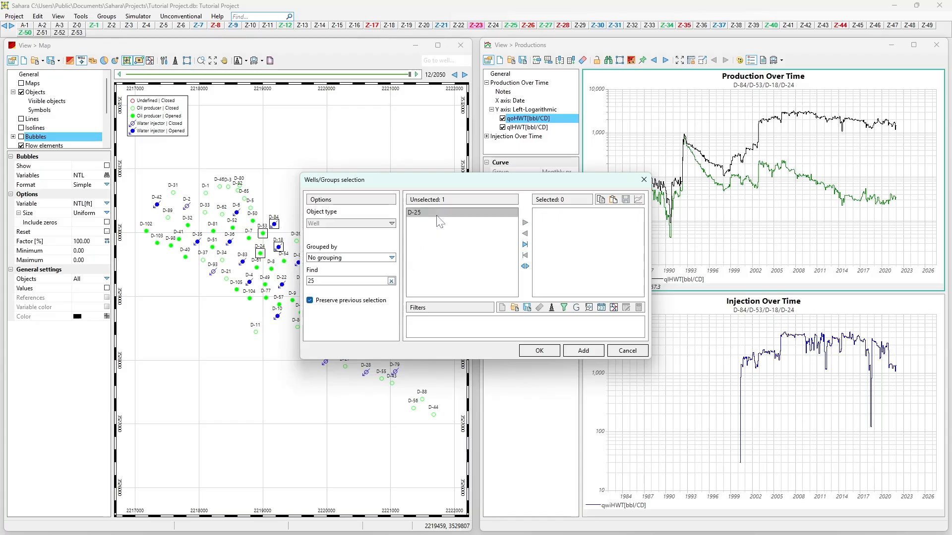
double_click(438, 219)
click(391, 281)
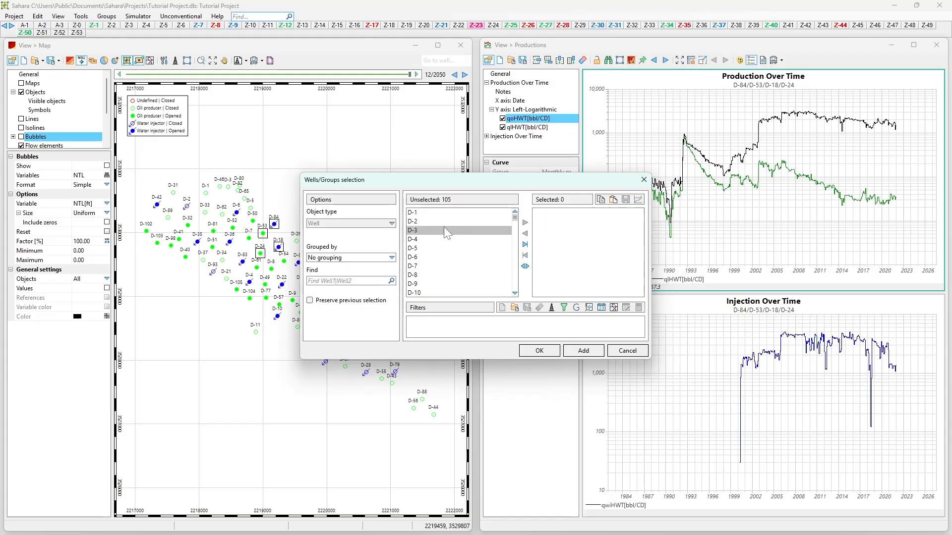
Step: Move wells D-1 and D-5 through D-9 to the selected list, try selecting all wells, and deselect them all
click(440, 213)
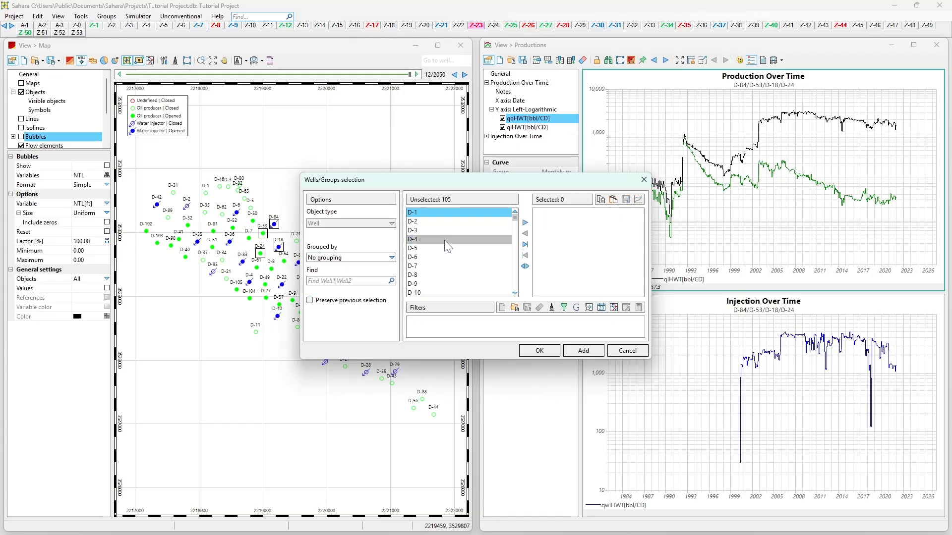
drag(443, 248, 440, 284)
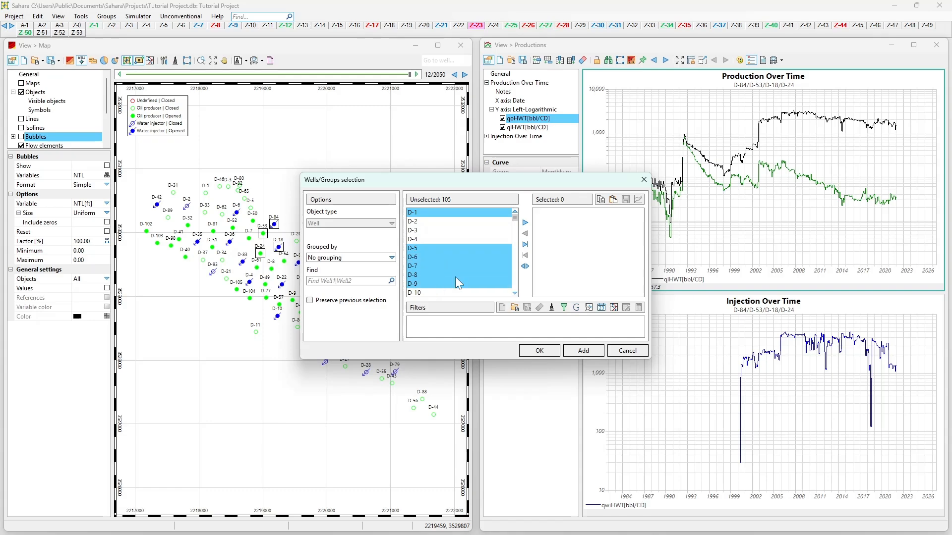
click(525, 224)
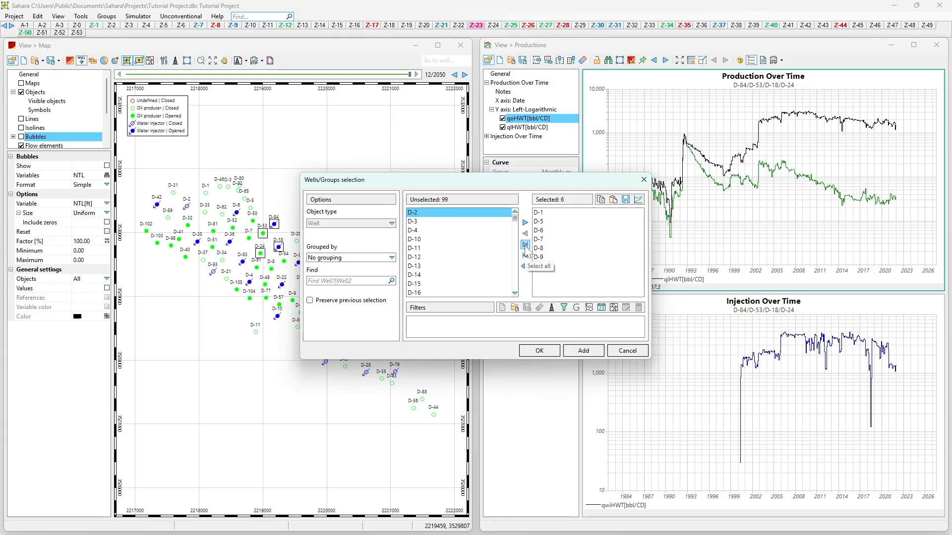
click(525, 245)
click(526, 255)
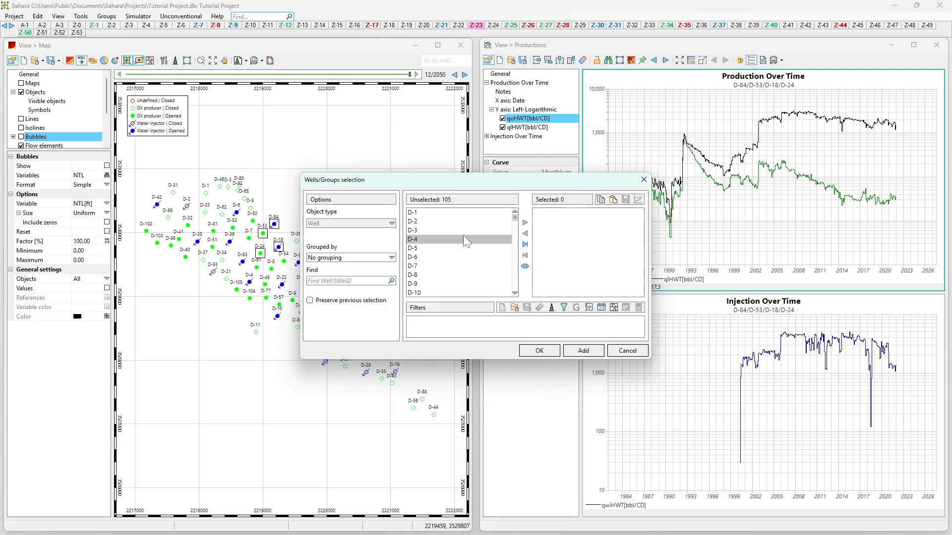
Step: Add wells D-1 through D-9 to the selected list, invert the selection, and deselect all wells
click(498, 213)
shift+click(474, 287)
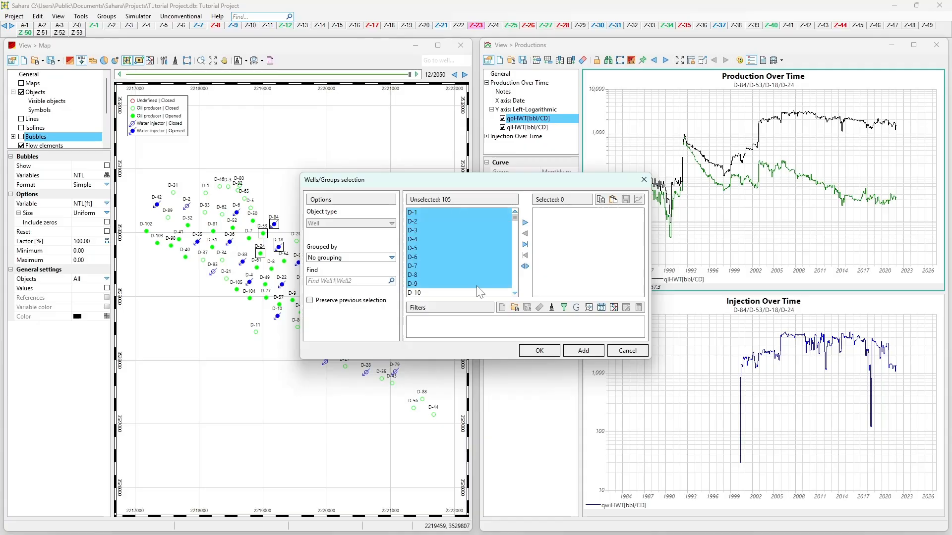
click(525, 223)
click(526, 268)
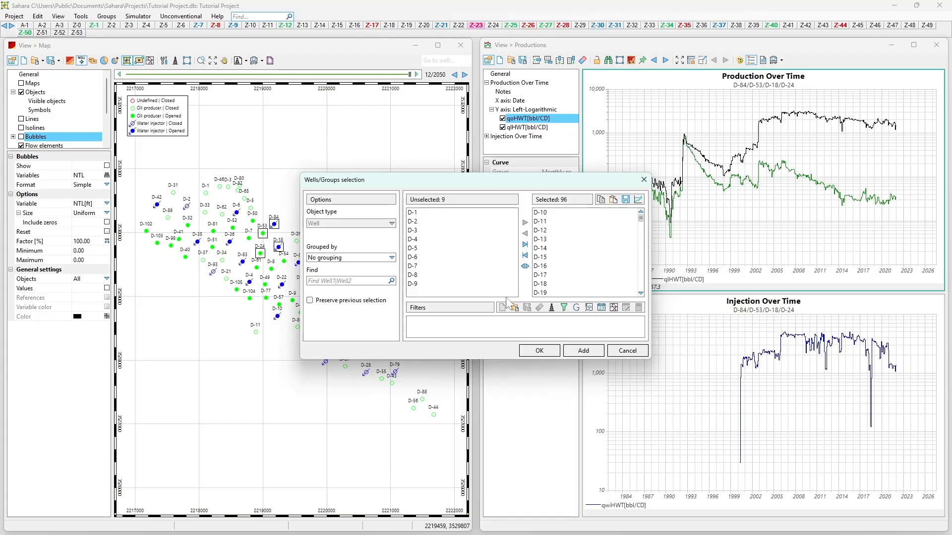
click(525, 257)
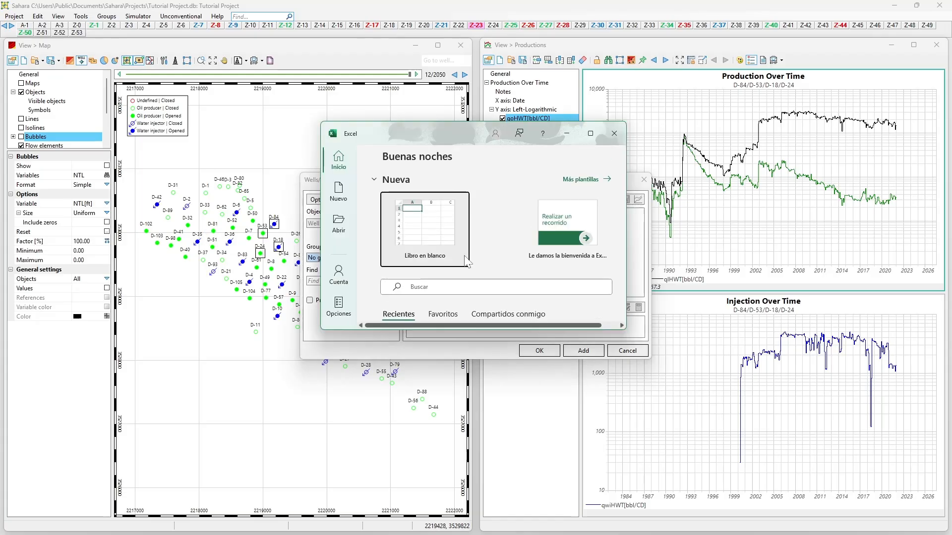
Step: Create a blank Excel workbook and enter D-1, D-25 and D-32 in cells A1 to A3
click(433, 250)
text(D)
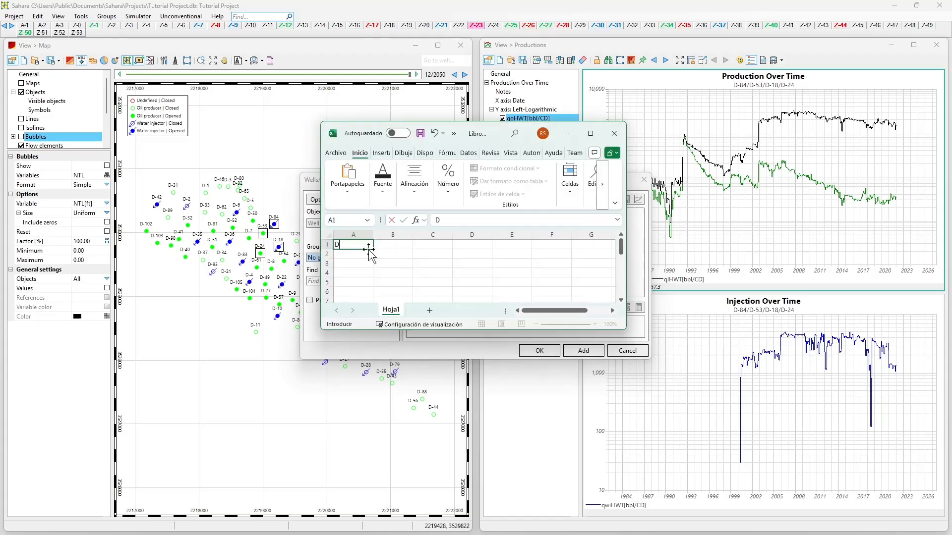
text(-1)
key(Return)
text(D-25)
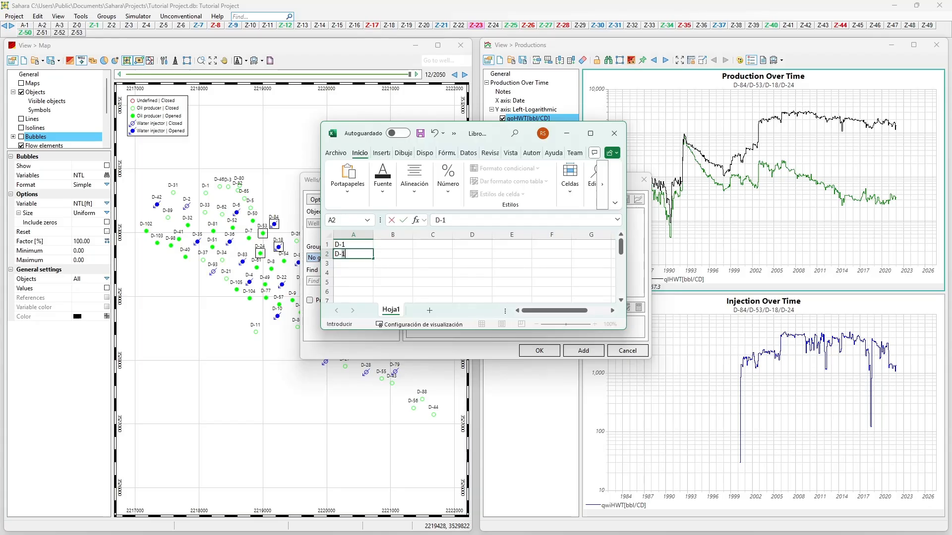
key(Return)
text(-)
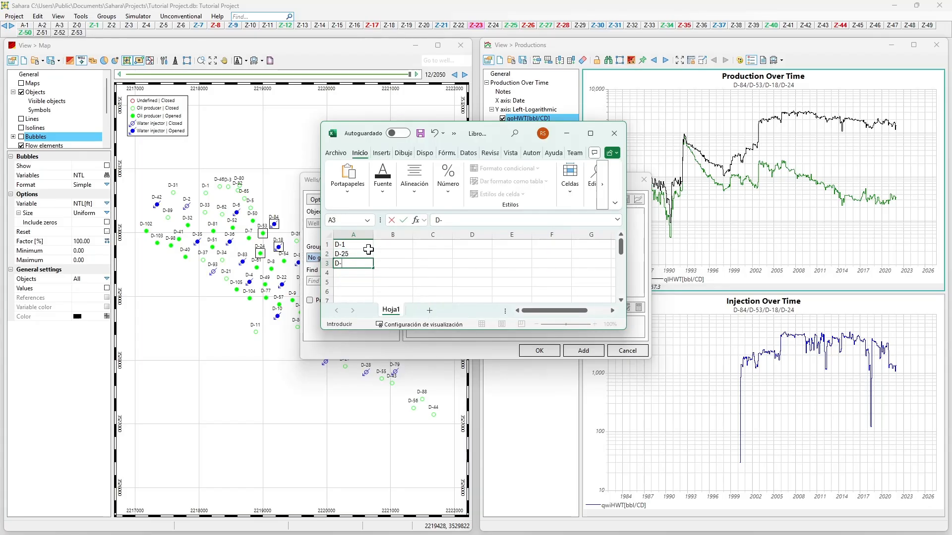
text(32)
key(Return)
Step: Copy the three well names from Excel and paste them into the selected wells list in Sahara
drag(367, 248, 363, 262)
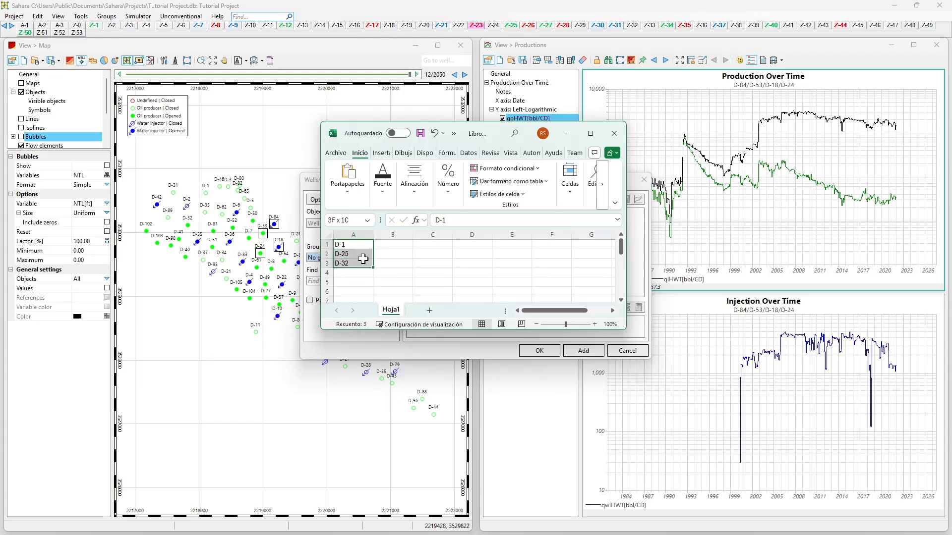
key(ctrl+c)
click(575, 134)
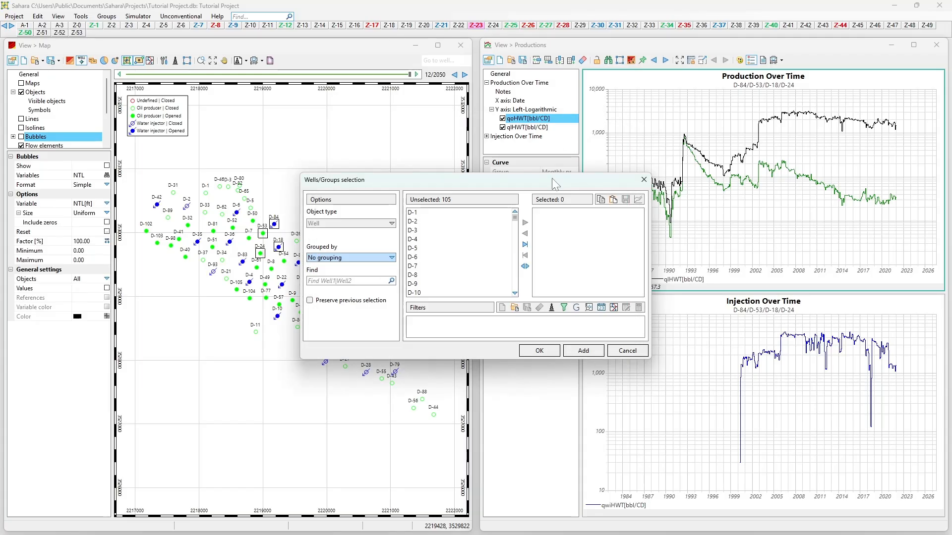
click(613, 200)
Step: Select all wells, clear the selected list, and add wells D-6 through D-12 to it
click(526, 244)
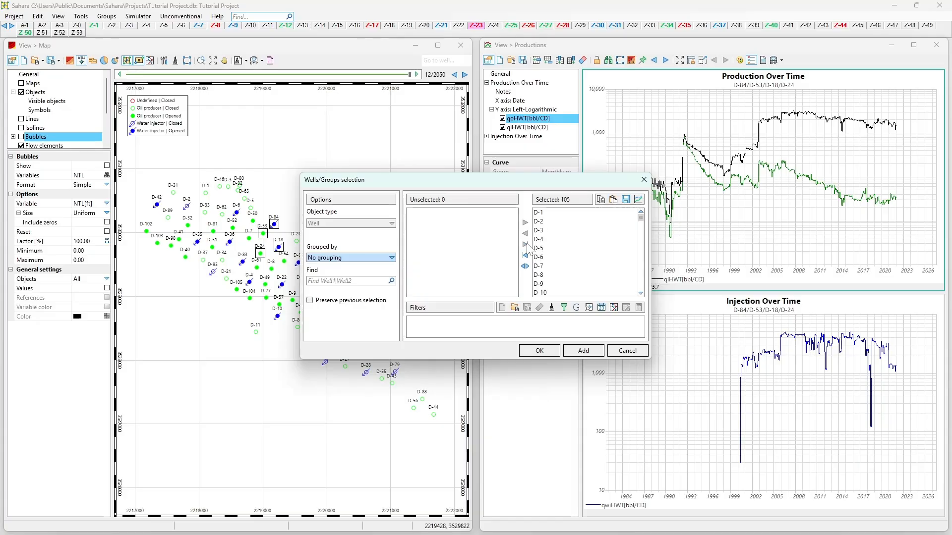
click(524, 255)
double_click(480, 260)
double_click(480, 260)
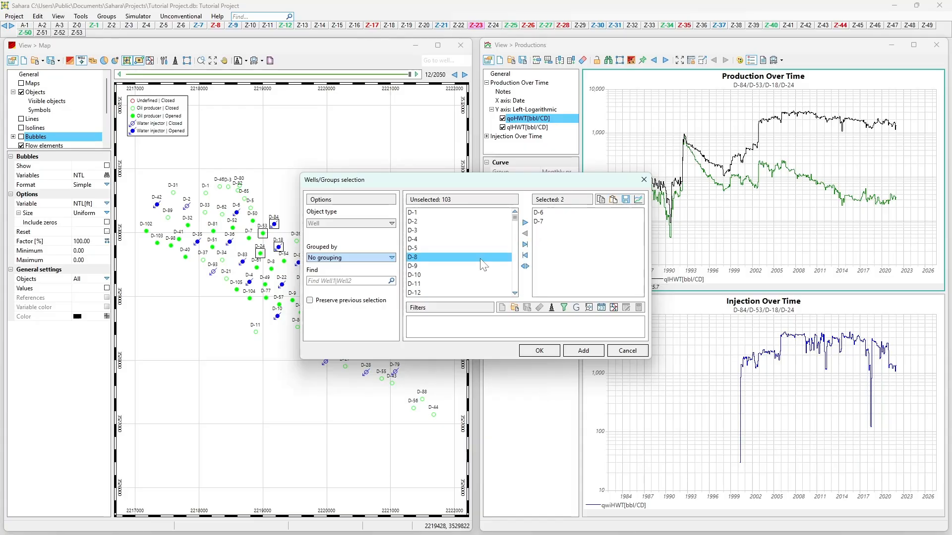
double_click(480, 258)
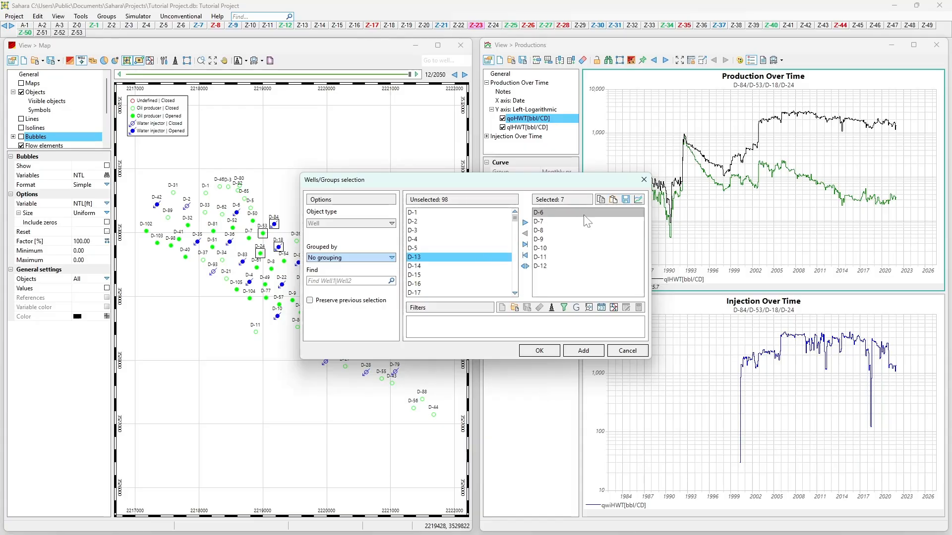
Step: Switch to Excel, paste the selected Sahara wells starting at cell D2, view the full sheet, and return to Sahara
click(196, 526)
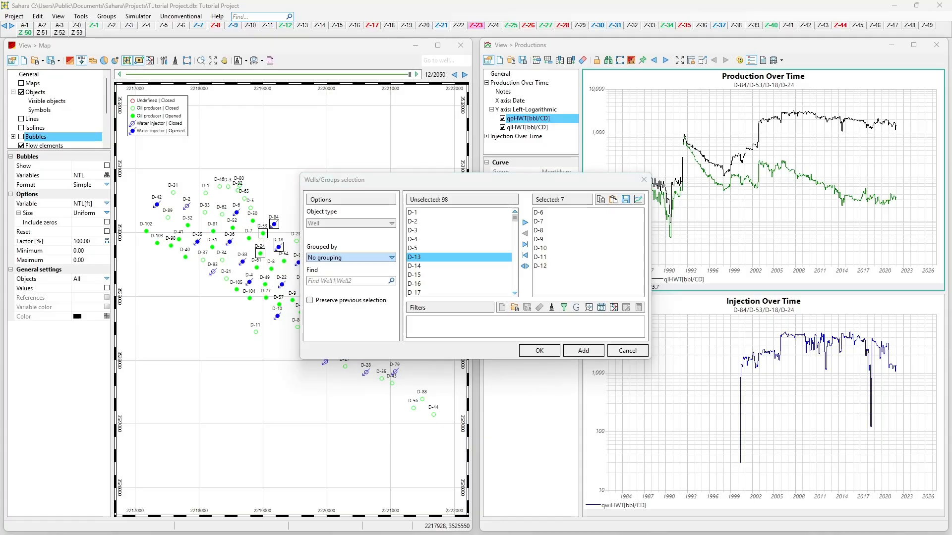
click(401, 456)
click(472, 253)
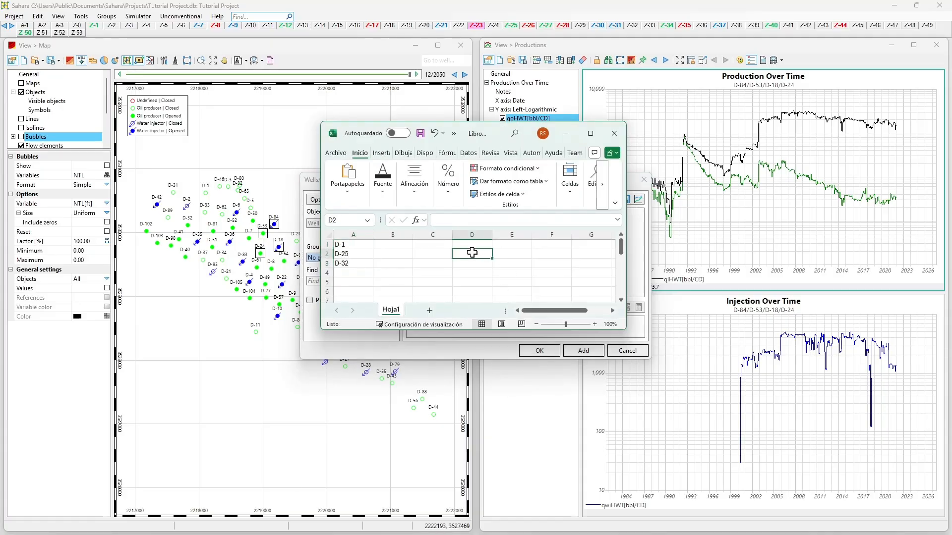
key(ctrl+v)
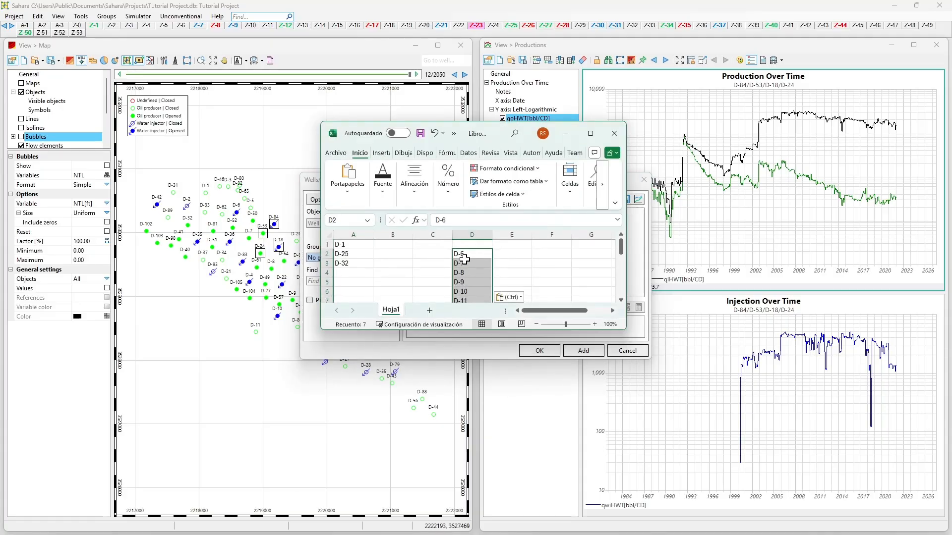
click(590, 134)
click(286, 179)
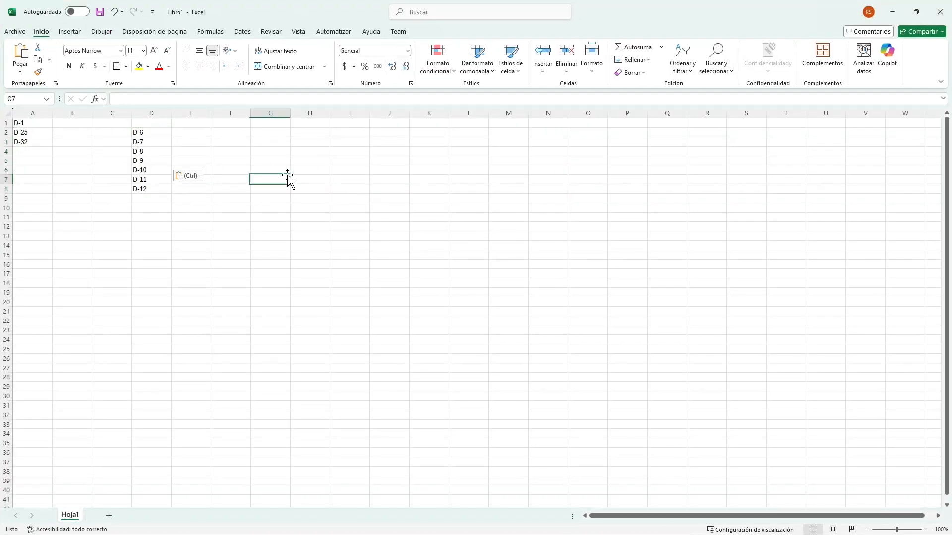
key(ctrl)
click(892, 12)
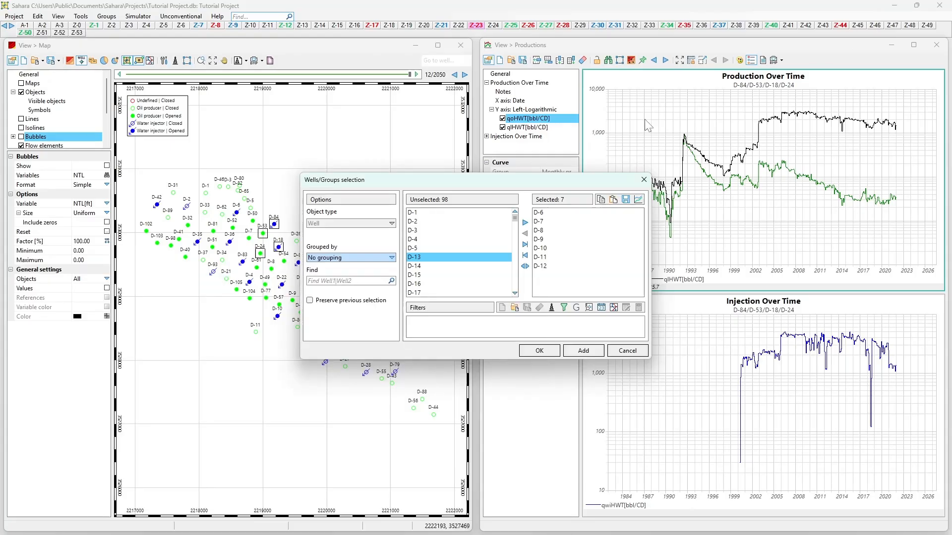
Step: Open the options for saving the selected wells as a group and close them without saving
click(625, 200)
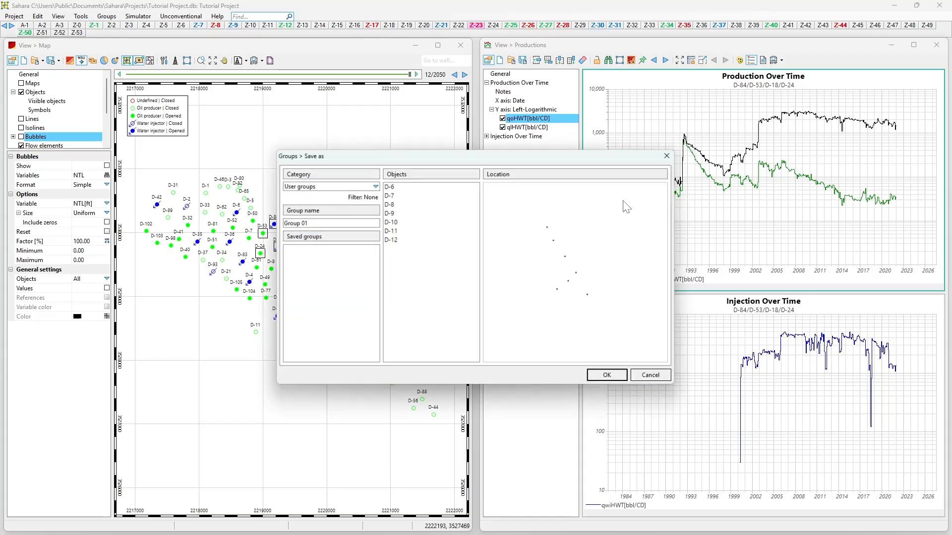
click(666, 156)
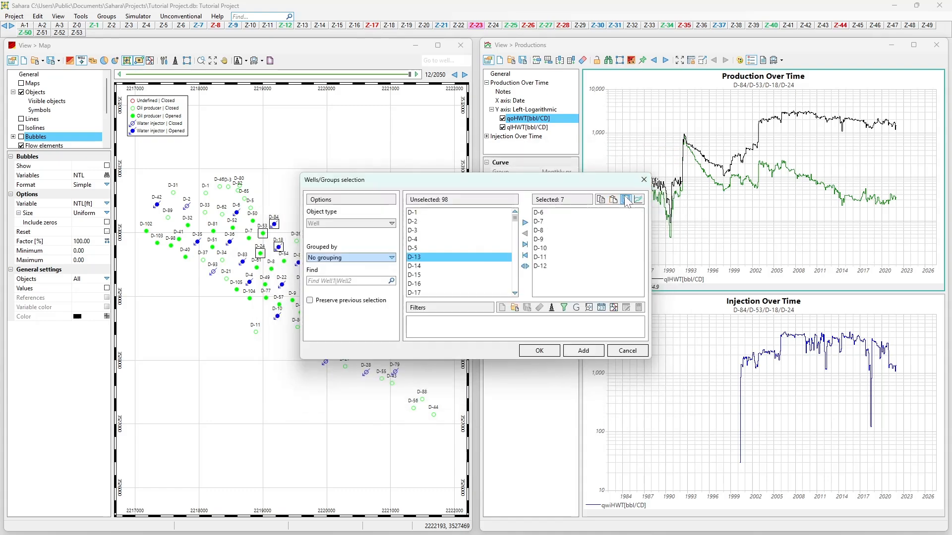
click(625, 200)
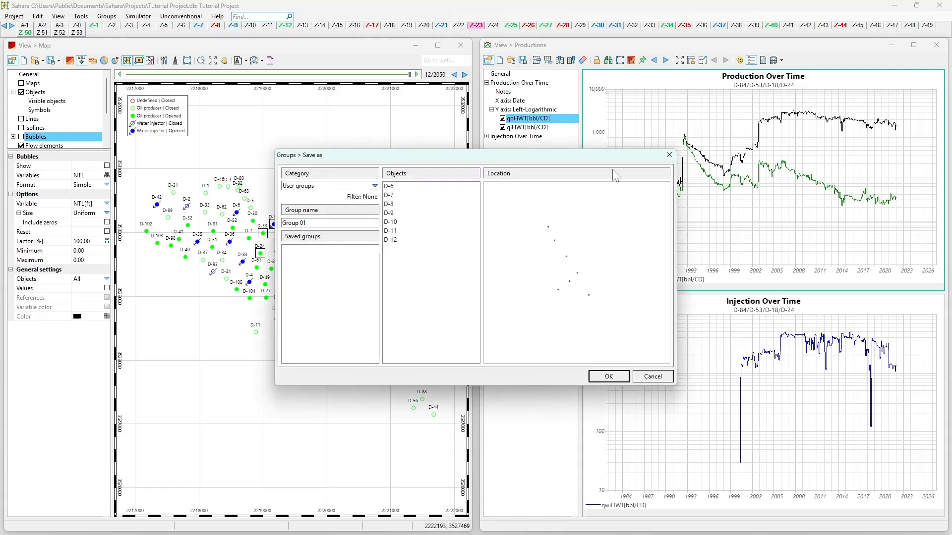
click(670, 158)
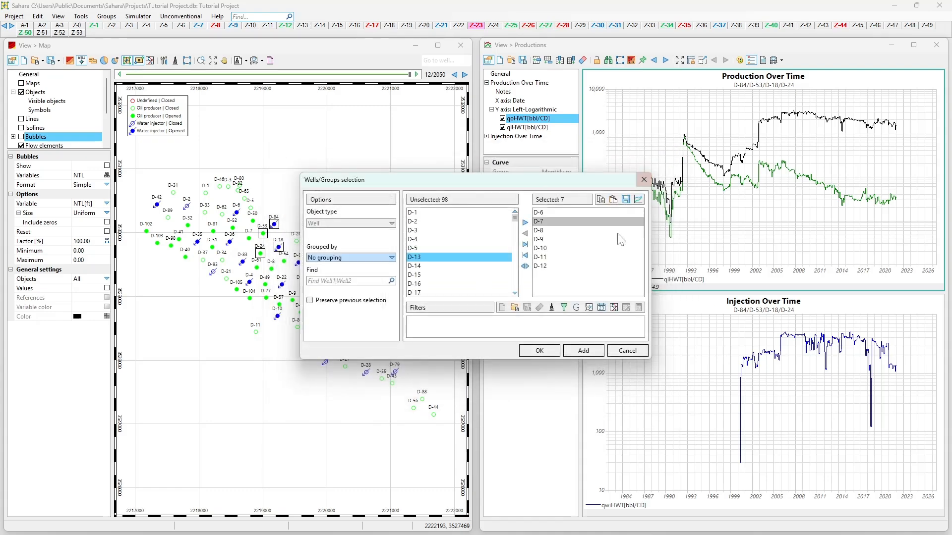
Step: Update the views with wells D-6 through D-12, move the selection dialog off the map, and close it
click(638, 200)
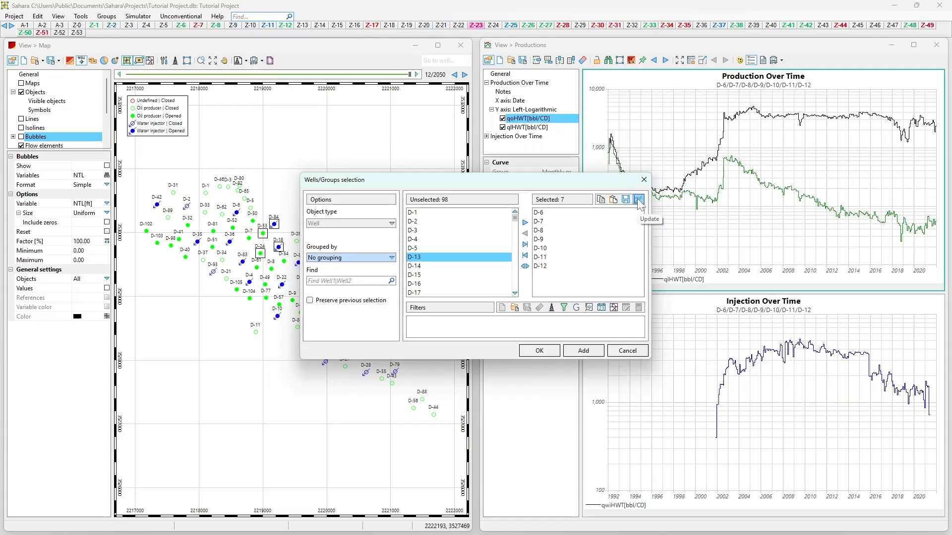
drag(595, 180, 695, 184)
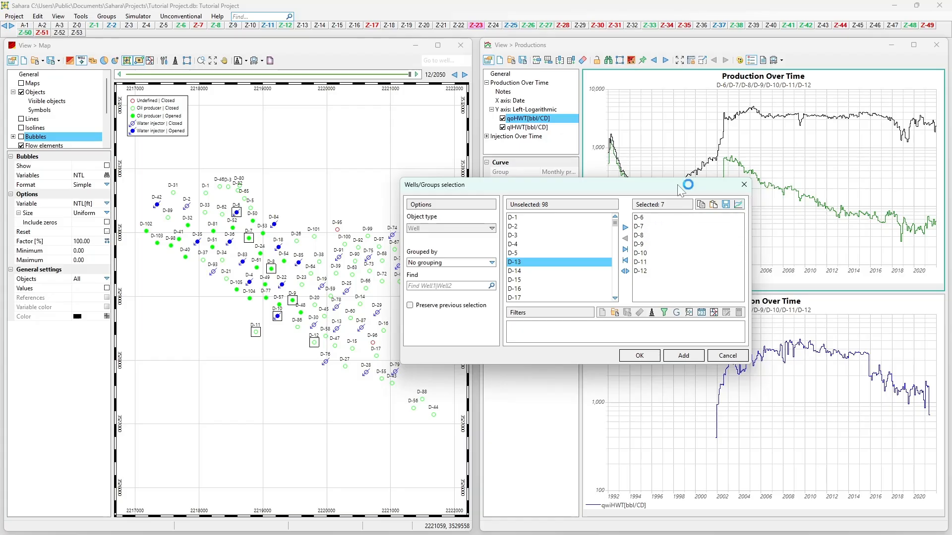
drag(629, 191, 580, 179)
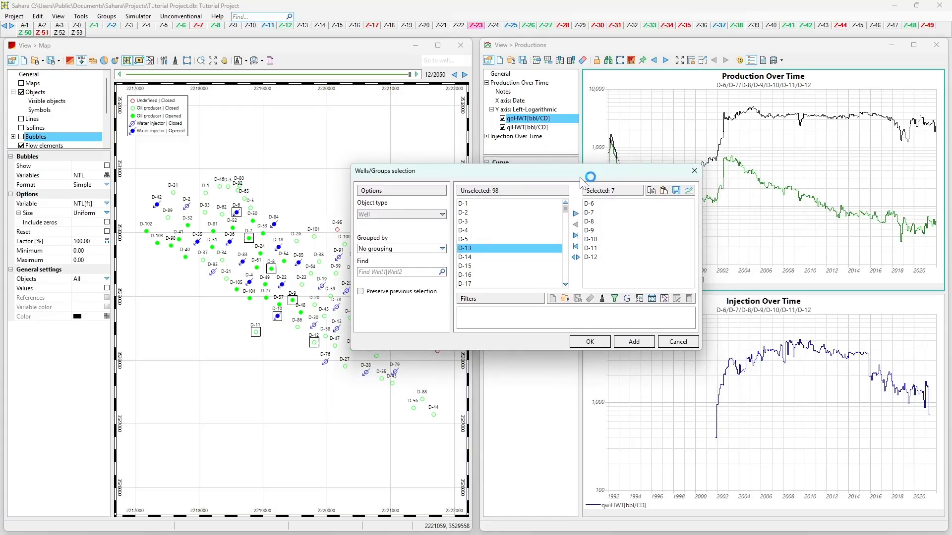
click(694, 171)
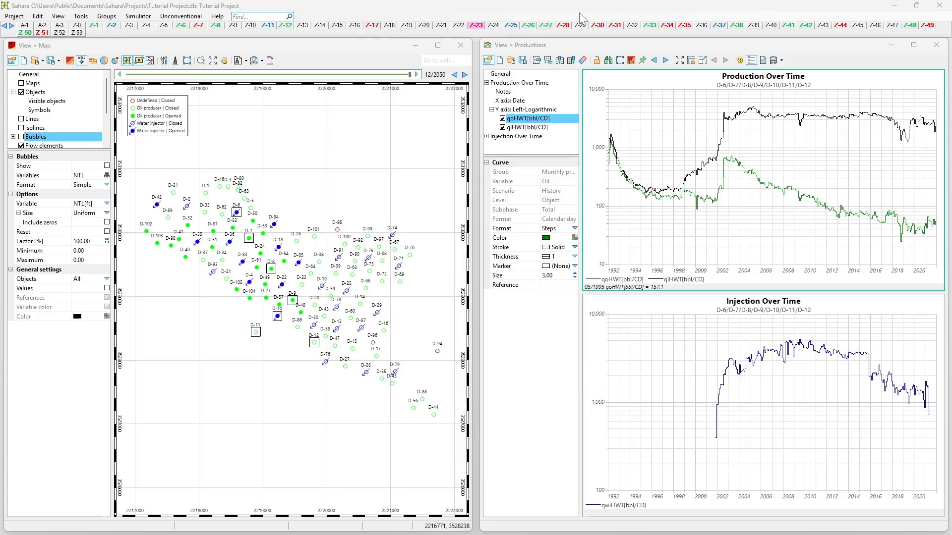
Step: Step forward through the individual wells up to D-54, viewing their production and injection plots
click(665, 60)
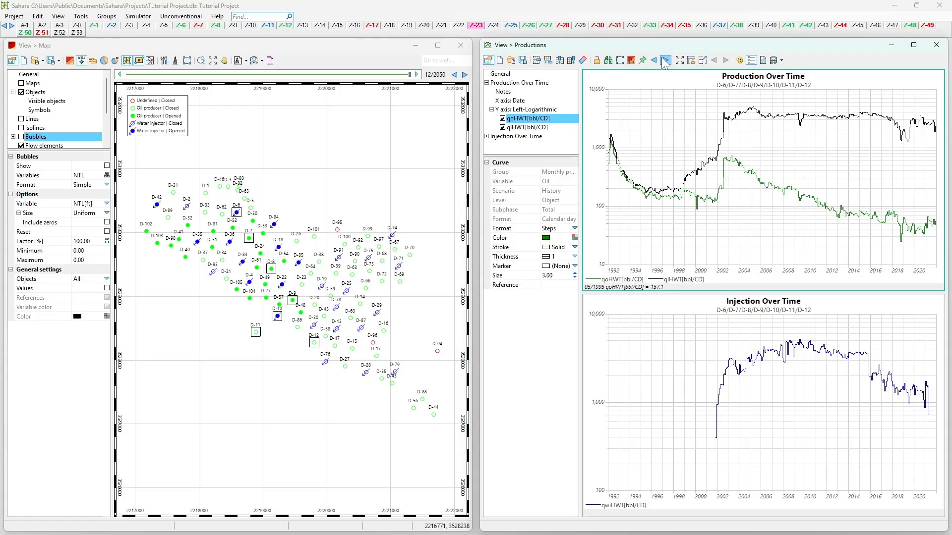
click(665, 61)
click(665, 60)
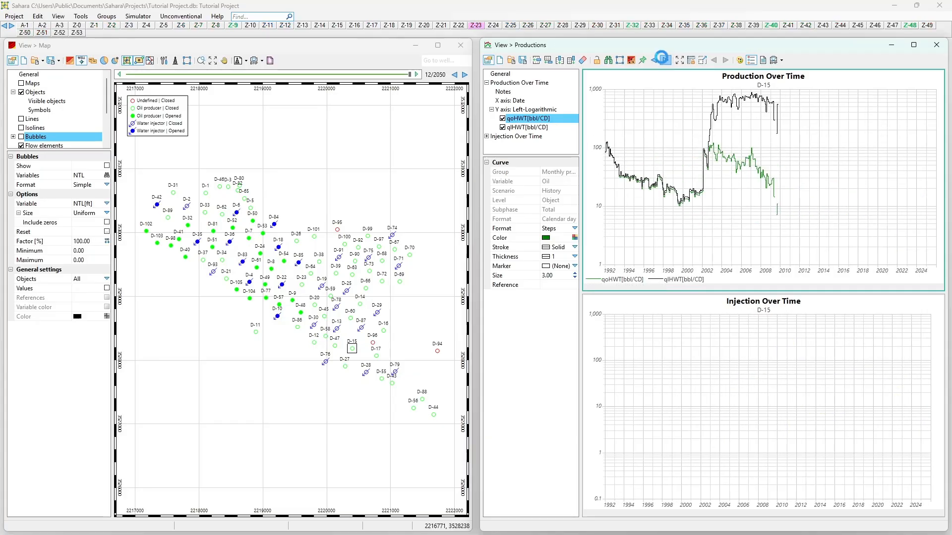
click(665, 61)
click(665, 61)
click(664, 60)
click(664, 60)
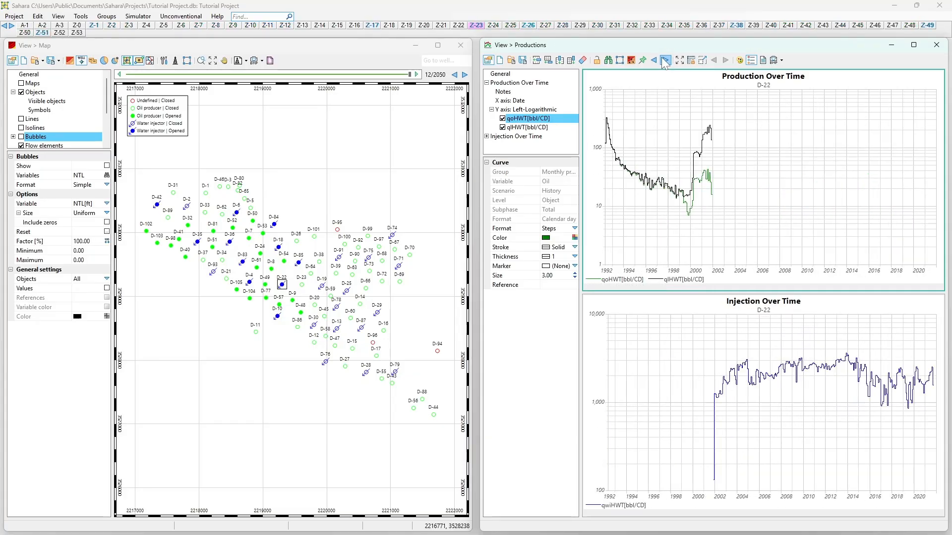
click(664, 61)
click(664, 61)
click(665, 60)
click(665, 61)
click(665, 60)
click(665, 61)
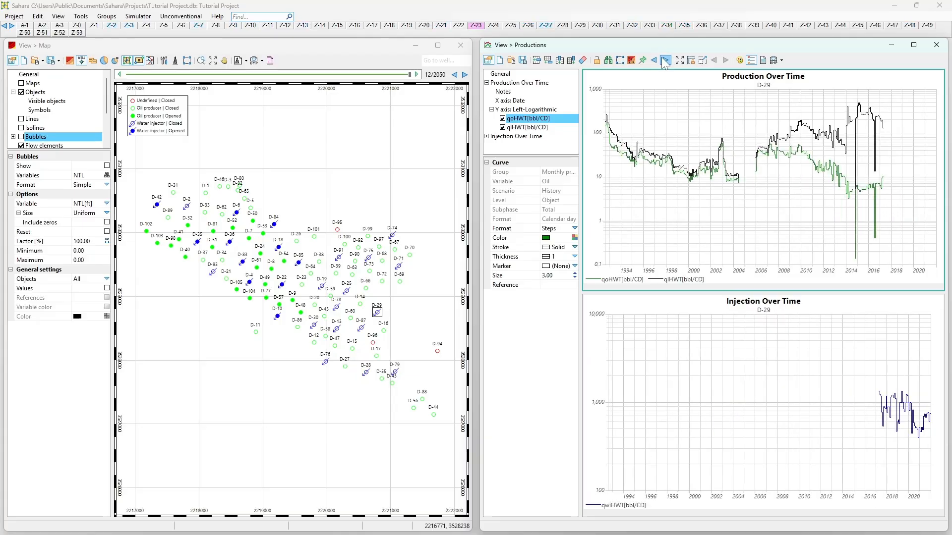
click(665, 61)
click(665, 61)
click(664, 60)
click(665, 61)
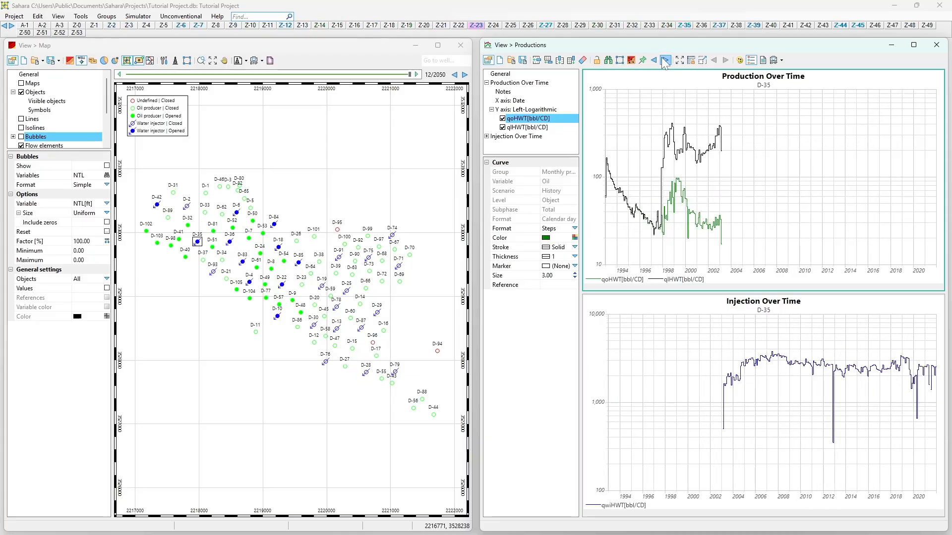
click(664, 60)
click(665, 60)
click(665, 60)
click(665, 61)
click(665, 60)
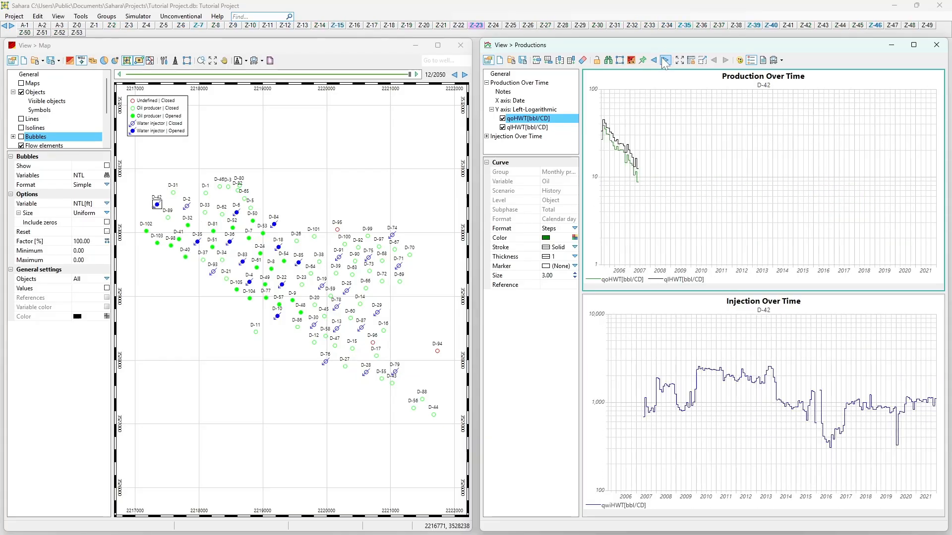
click(664, 60)
click(665, 61)
click(665, 60)
click(665, 61)
click(665, 61)
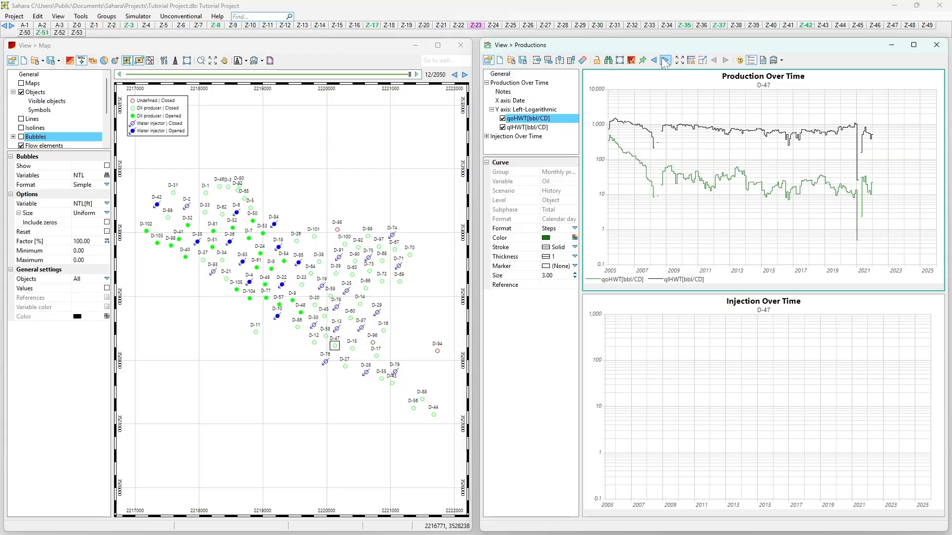
click(665, 61)
click(665, 60)
click(664, 60)
click(664, 60)
click(665, 61)
click(665, 60)
click(665, 61)
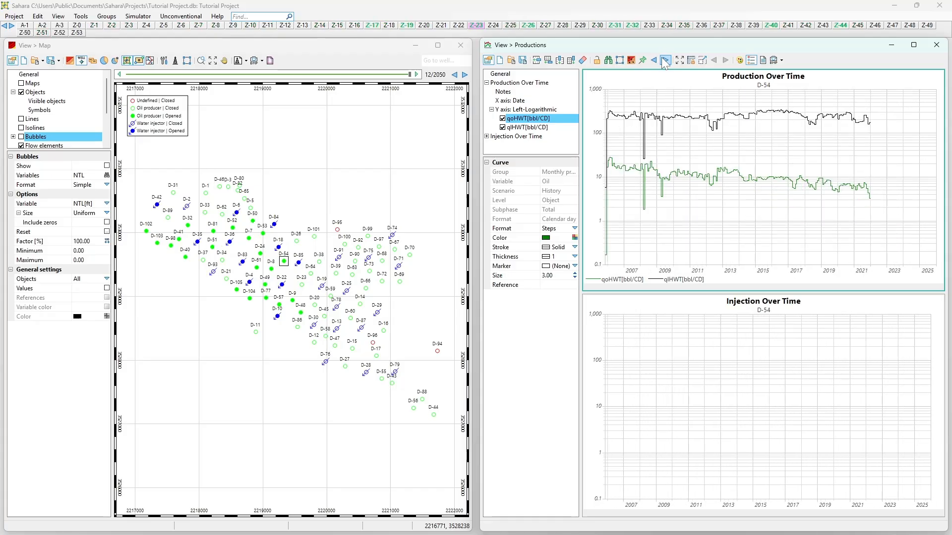
Step: Draw a closed selection polygon on the map around wells D-67 through D-75, D-92, D-97 and D-99
click(405, 182)
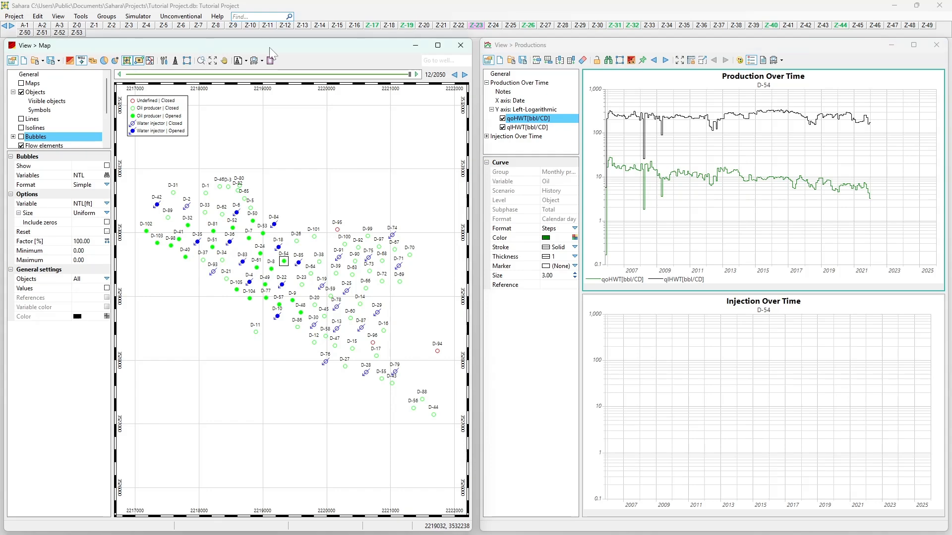
click(622, 61)
click(398, 227)
click(359, 214)
click(340, 232)
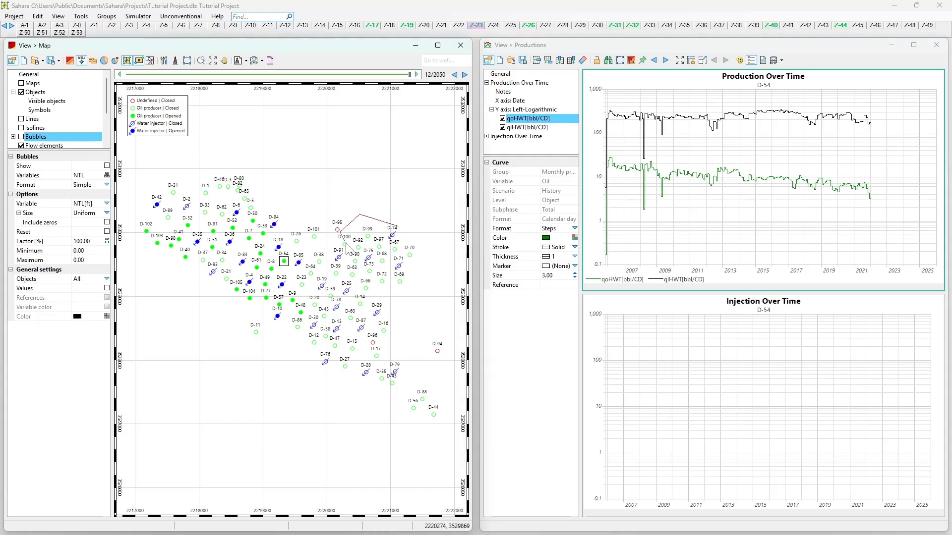
click(362, 269)
click(388, 287)
click(402, 288)
click(426, 278)
click(430, 256)
click(420, 230)
click(408, 221)
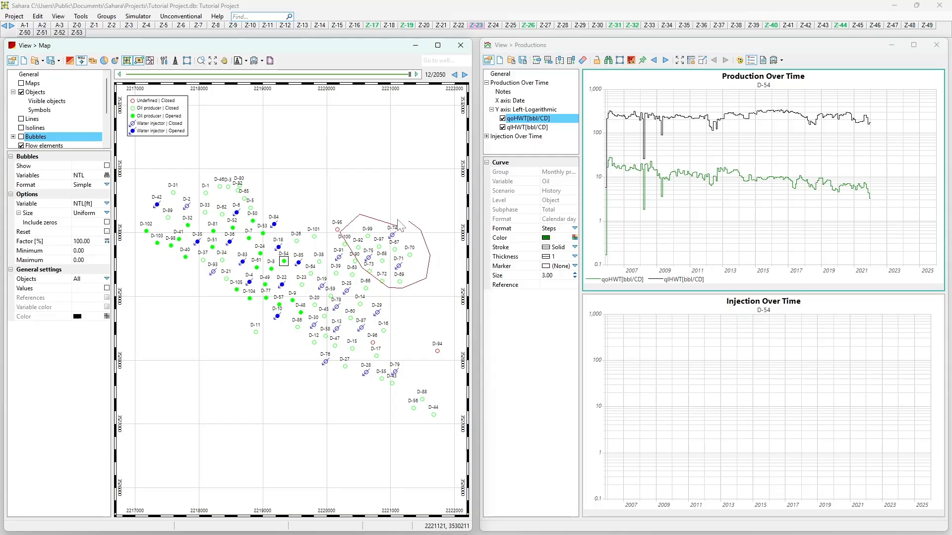
click(397, 226)
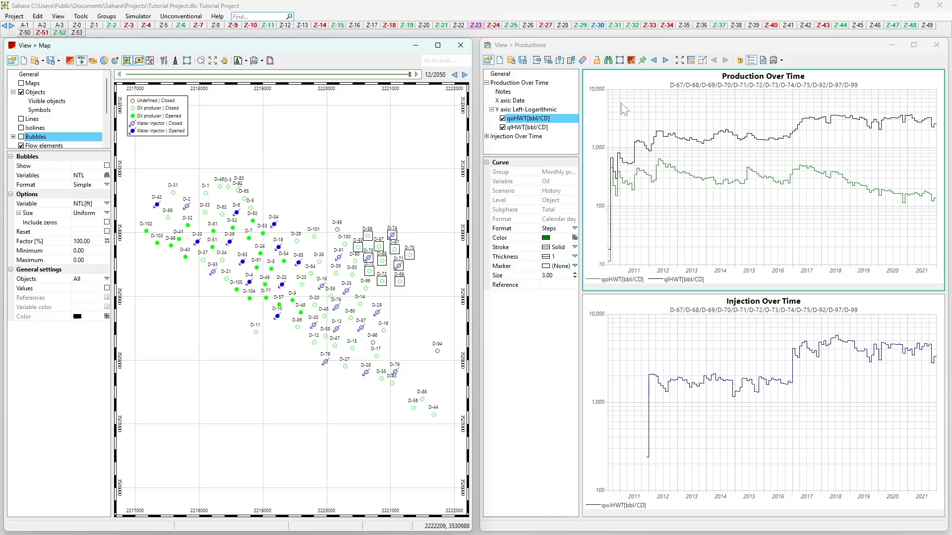
Step: Pin the polygon's well selection and step forward through only the pinned wells in the production view
click(643, 62)
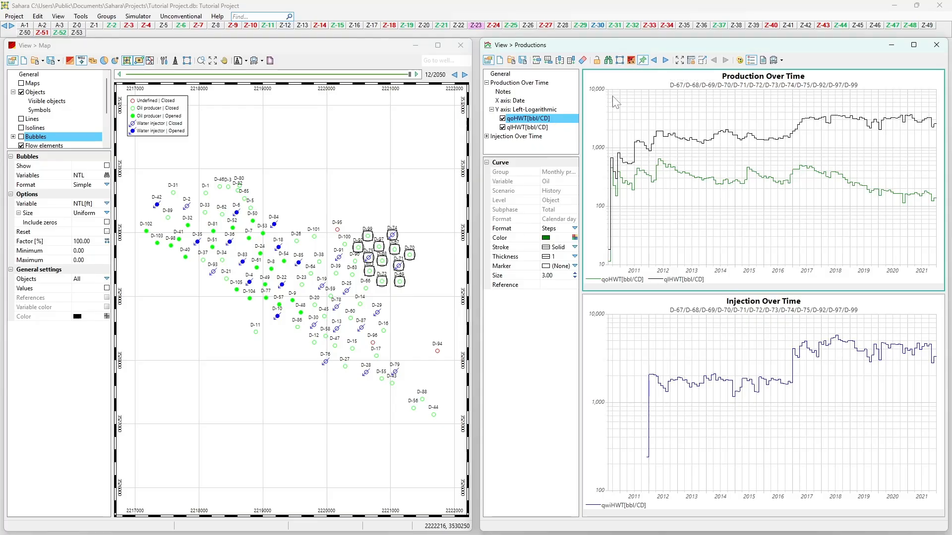
click(666, 65)
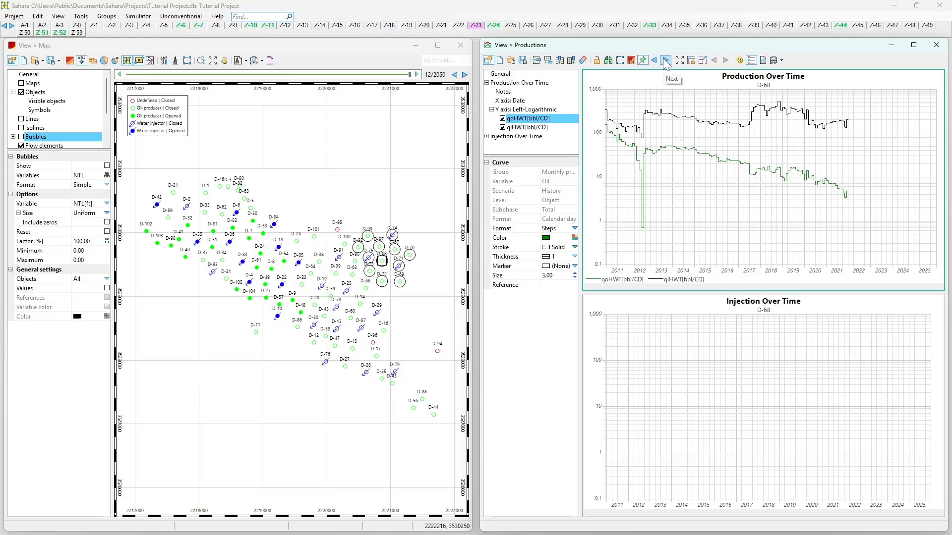
click(666, 65)
click(666, 65)
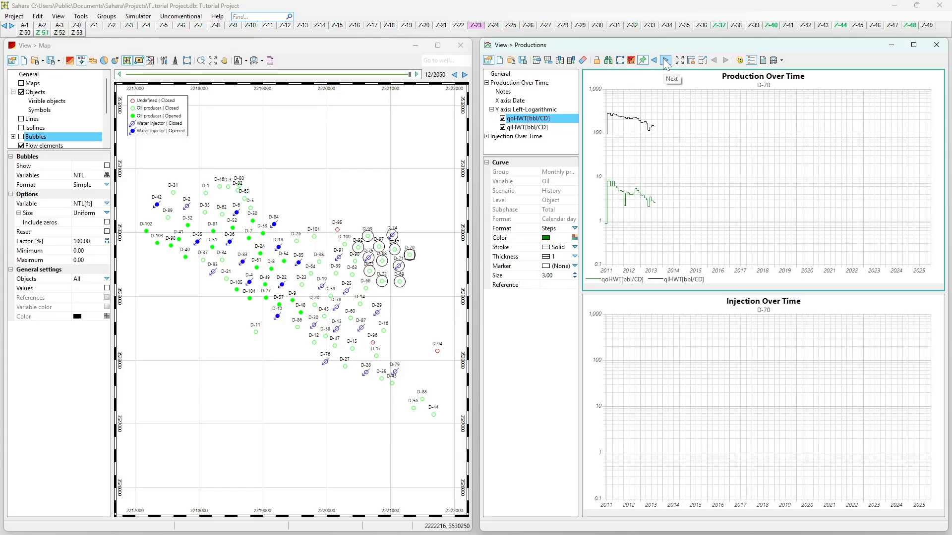
click(667, 64)
click(666, 65)
click(666, 61)
click(667, 60)
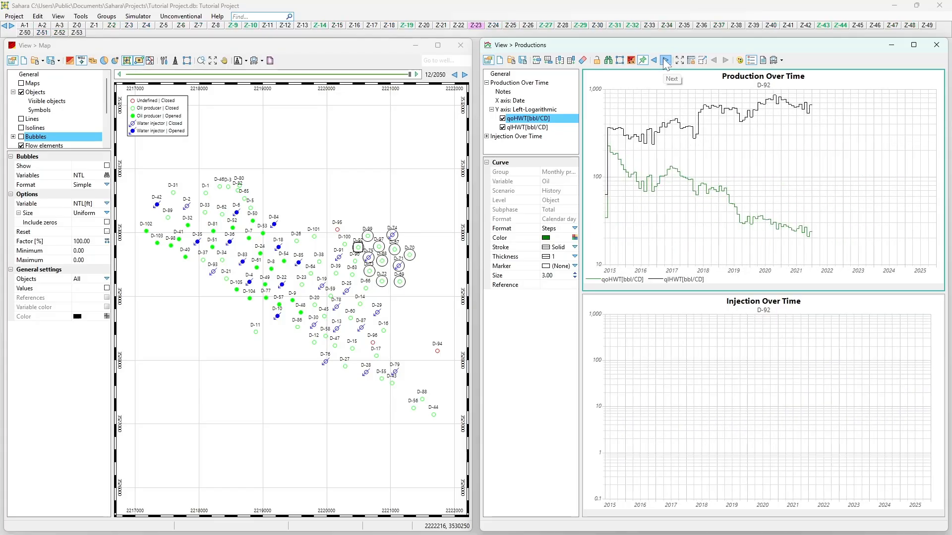
click(666, 61)
Step: Step back through the pinned wells to D-67, and forward again to D-73
click(654, 60)
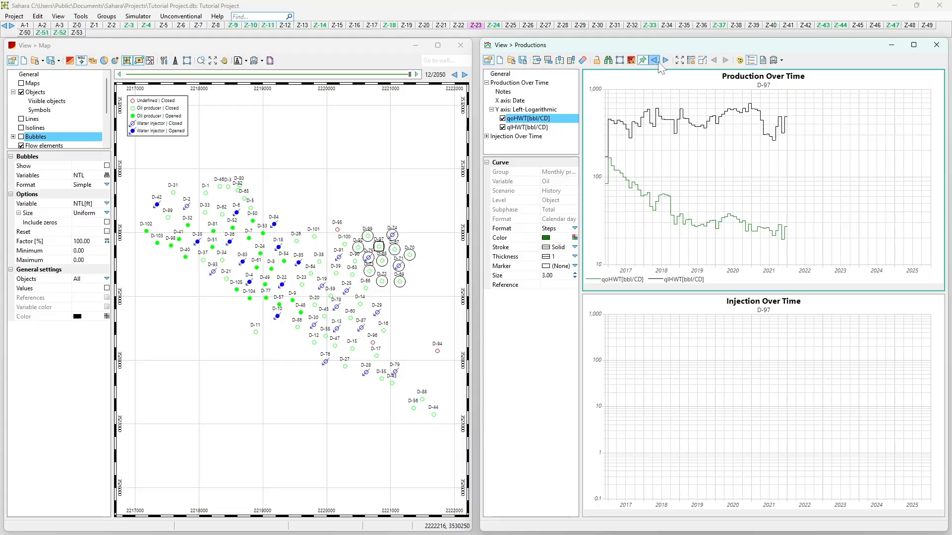
click(654, 61)
click(653, 60)
click(654, 61)
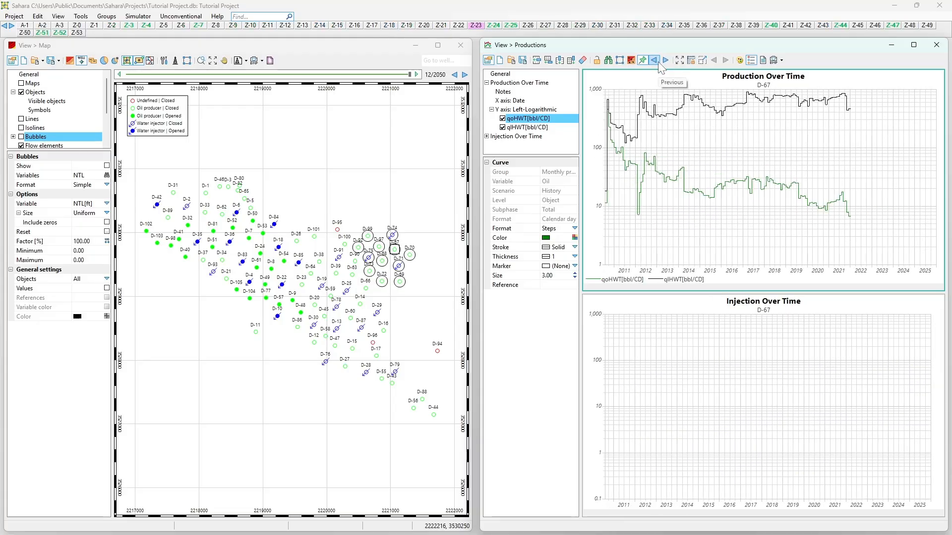
click(666, 61)
click(666, 62)
click(666, 62)
click(666, 62)
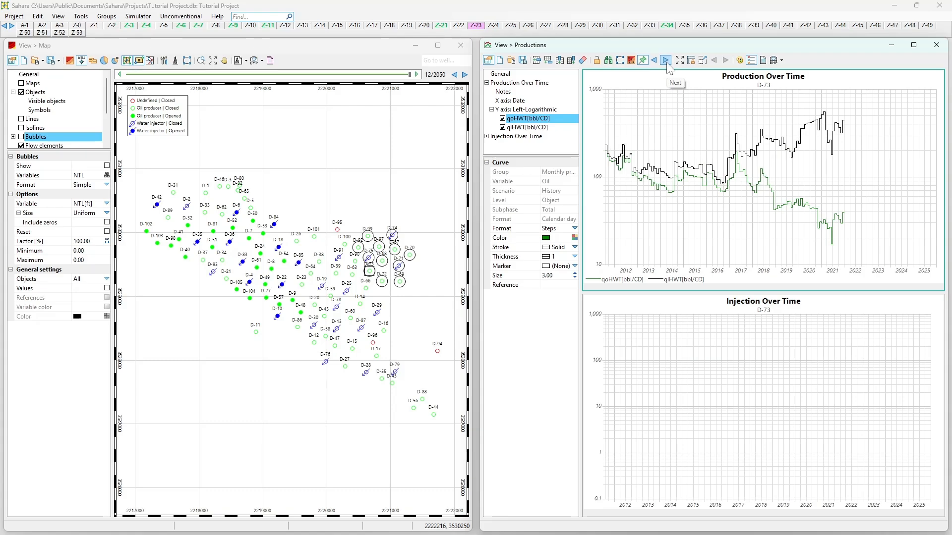
Step: Unpin the well selection and step back through the wells to D-65
click(652, 61)
click(651, 61)
click(651, 62)
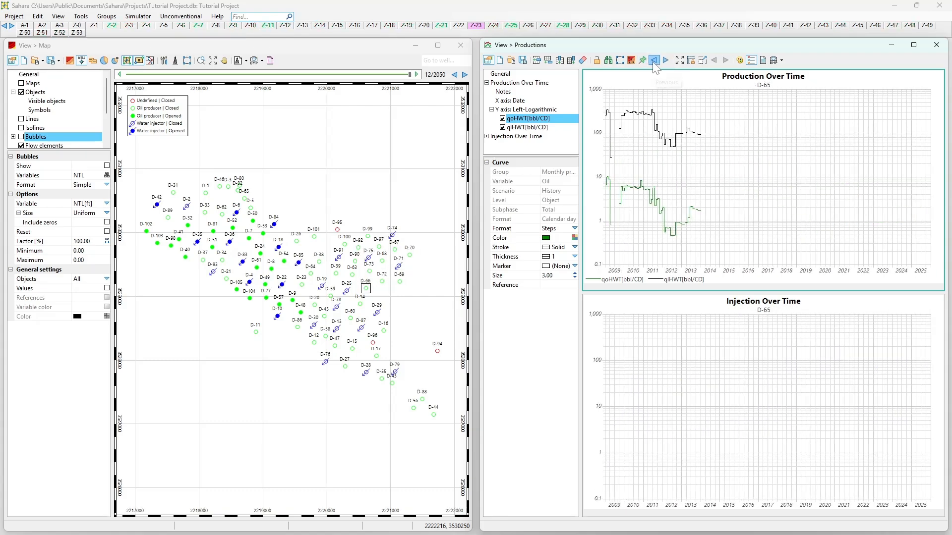